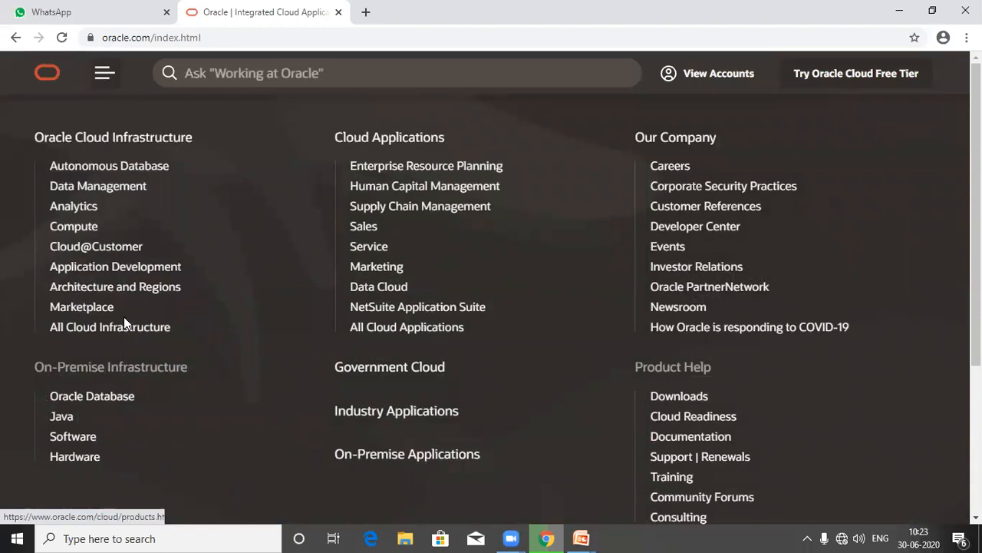
Step: Go from the Oracle Database product page to the Oracle Database 19c software downloads page
left_click(90, 397)
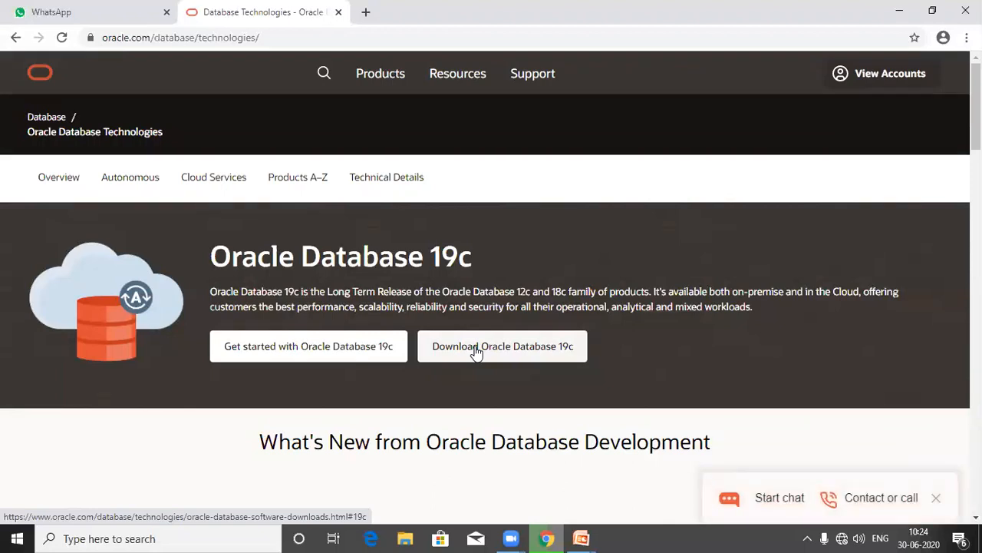
left_click(476, 351)
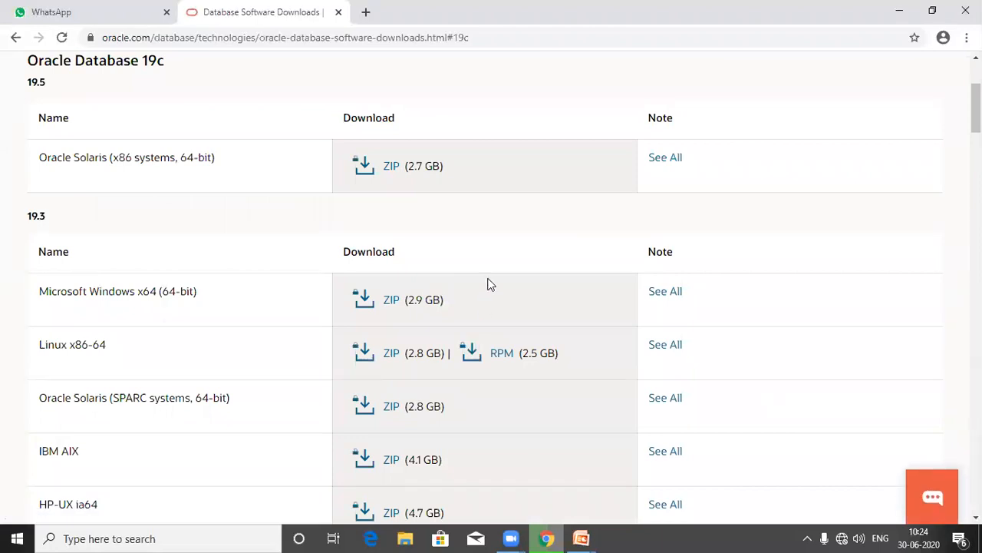
Step: Scroll down to the Express Edition section listing 18c and 11g Release 2 for Windows 64
scroll(208, 230, "up", 3)
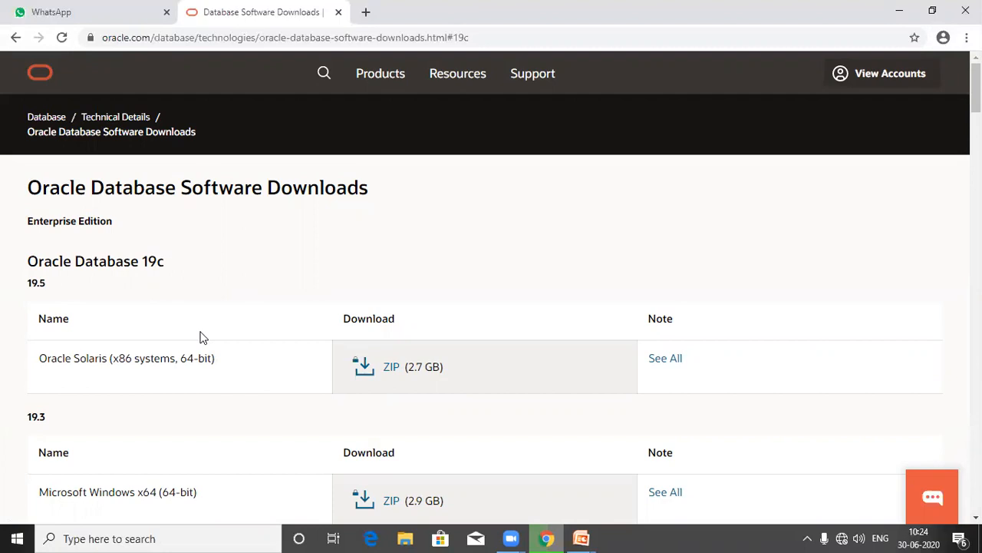
scroll(201, 338, "down", 7)
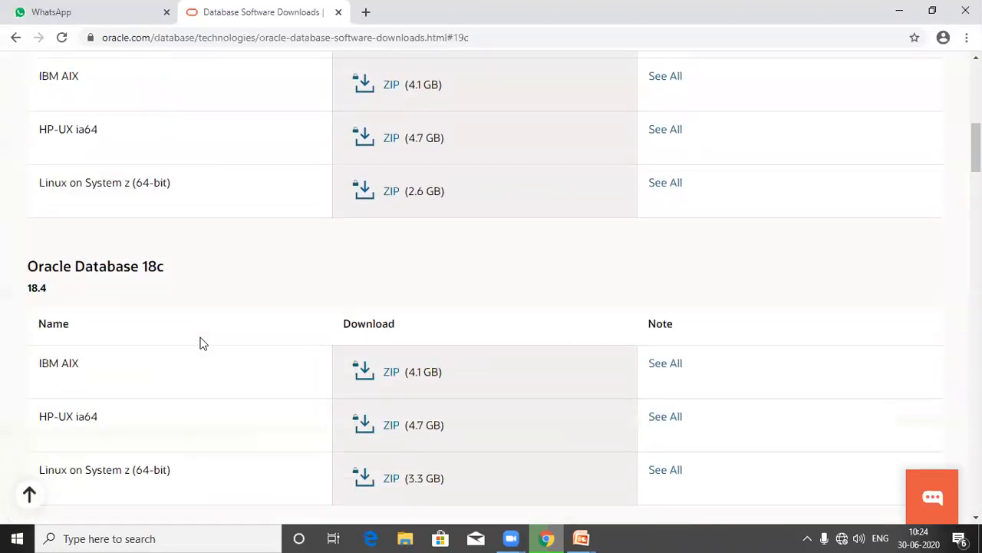
scroll(199, 345, "down", 3)
scroll(198, 342, "down", 5)
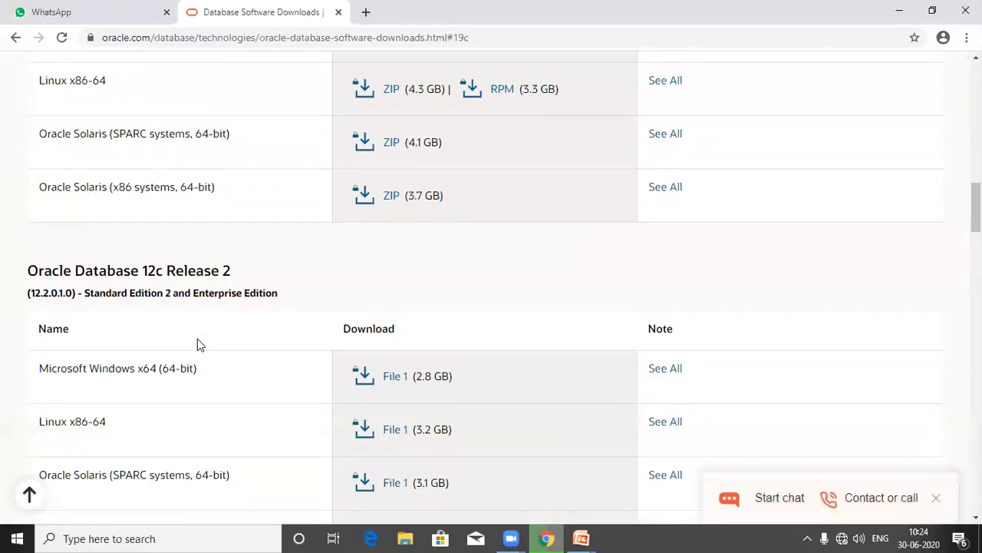
scroll(198, 342, "down", 6)
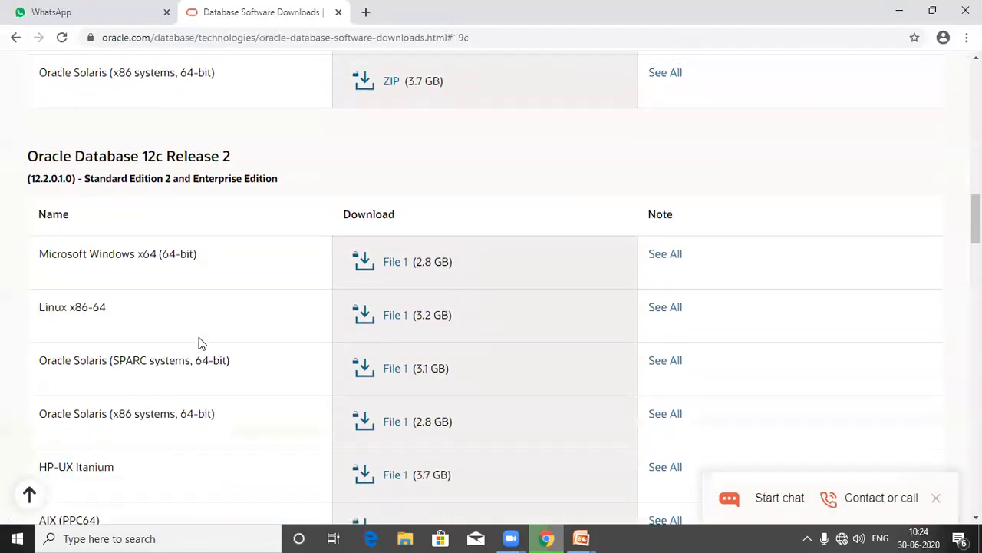
scroll(198, 341, "down", 10)
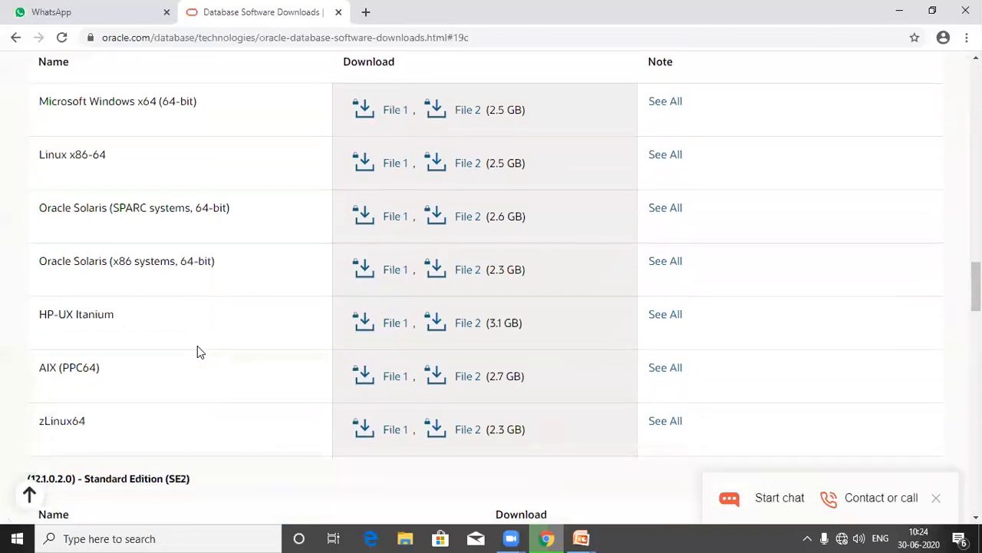
scroll(197, 343, "down", 13)
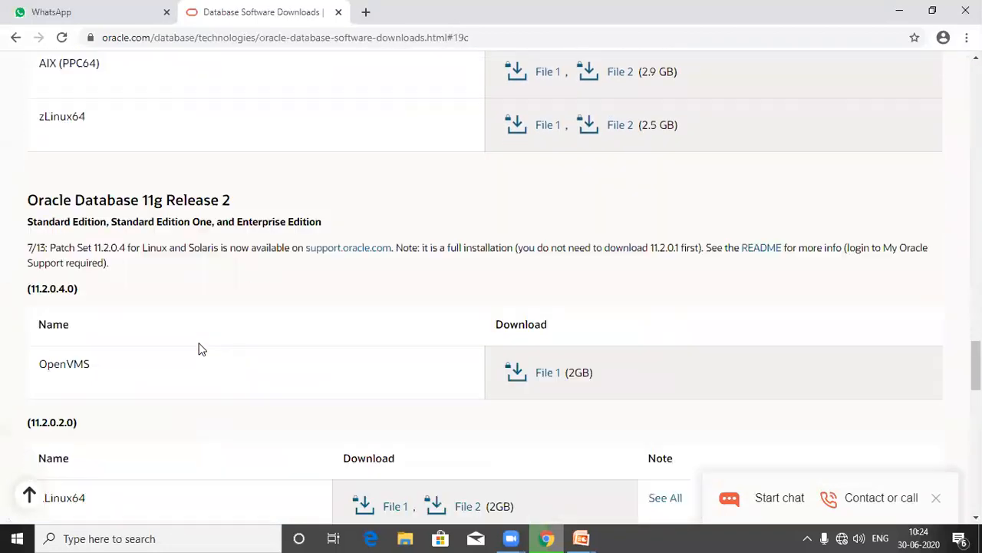
scroll(198, 347, "down", 8)
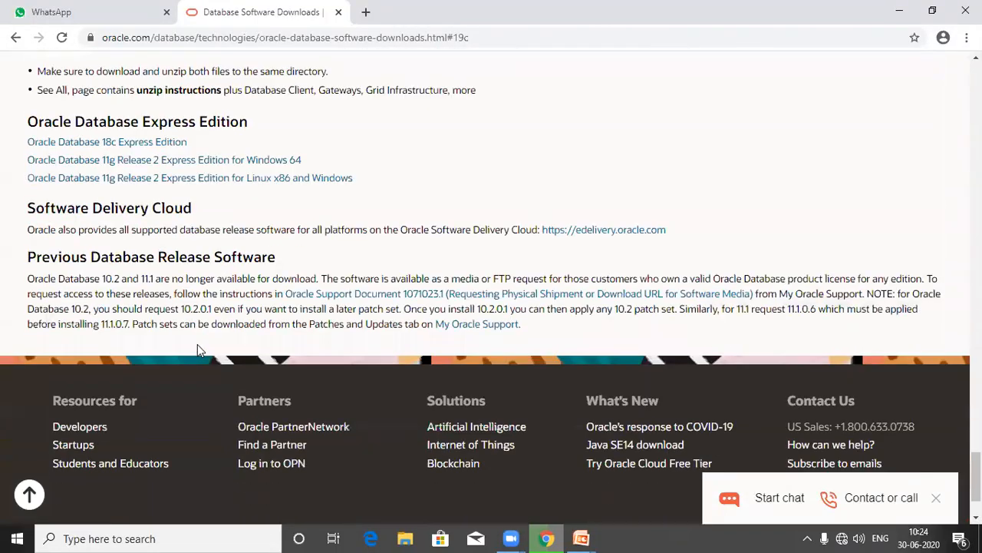
Step: Download the 11gR2 Express Edition Windows x64 zip, sign out, and show it in Downloads
left_click(195, 161)
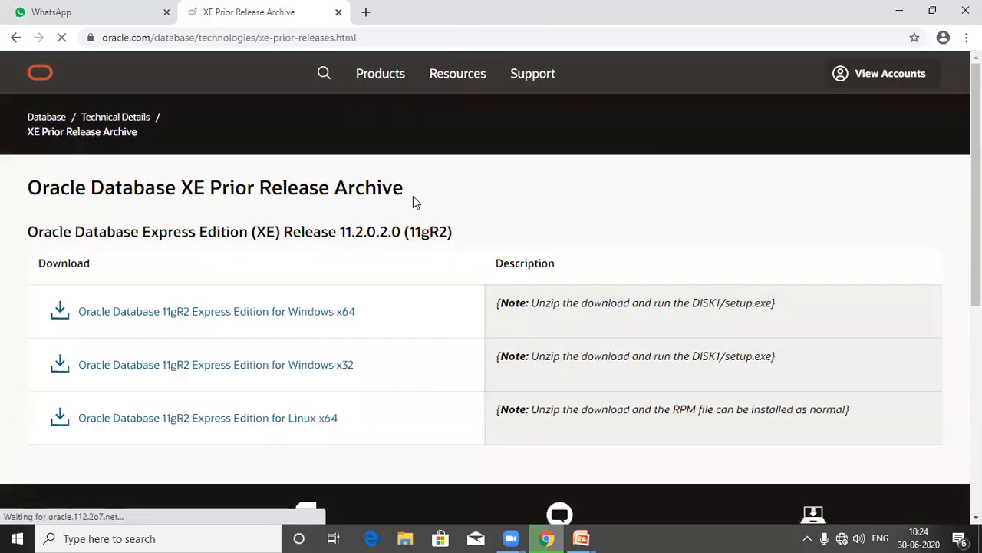
left_click(259, 317)
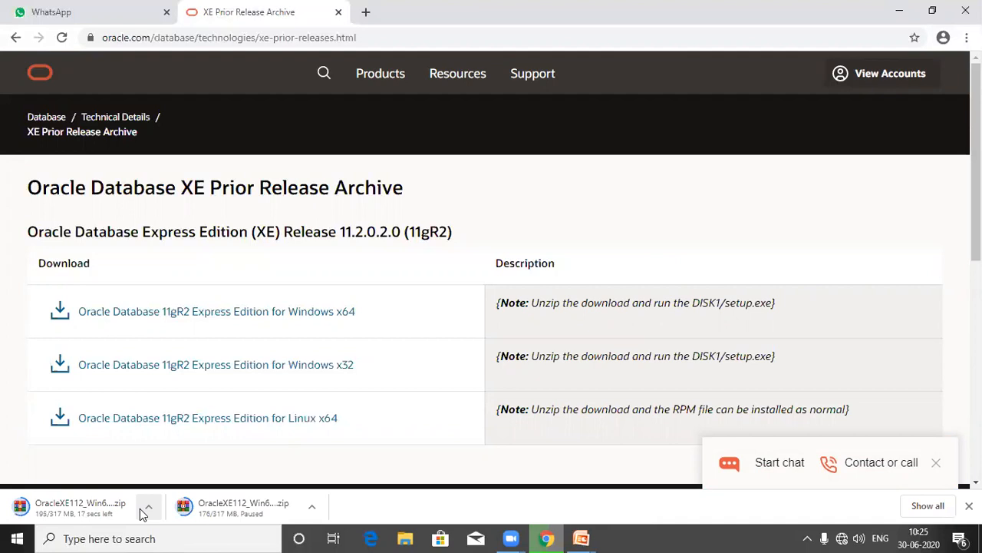
left_click(891, 77)
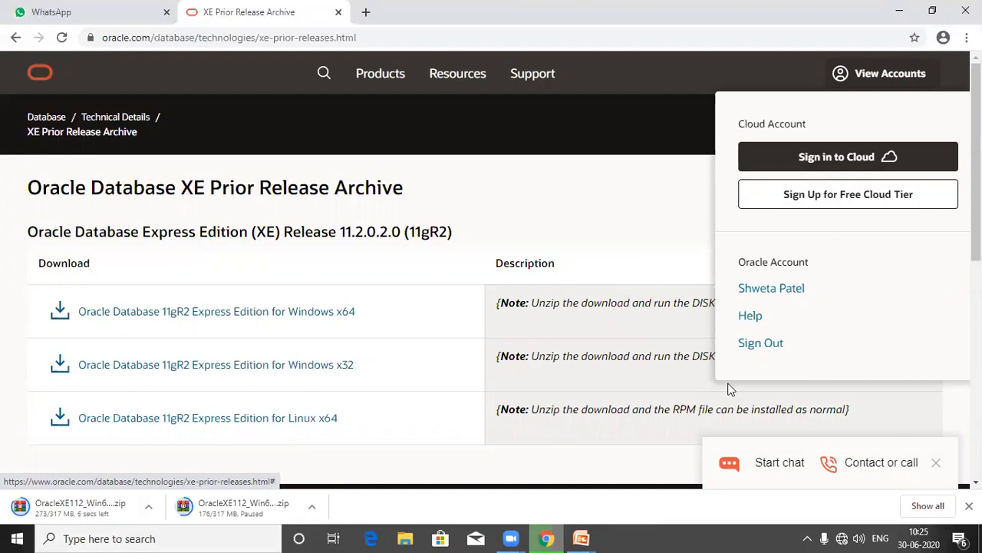
left_click(757, 345)
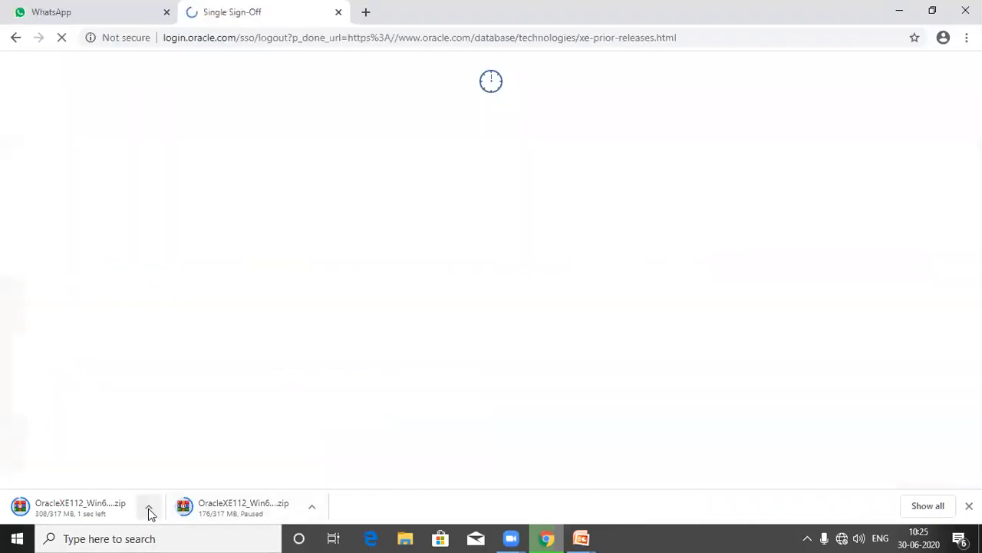
left_click(150, 512)
left_click(191, 458)
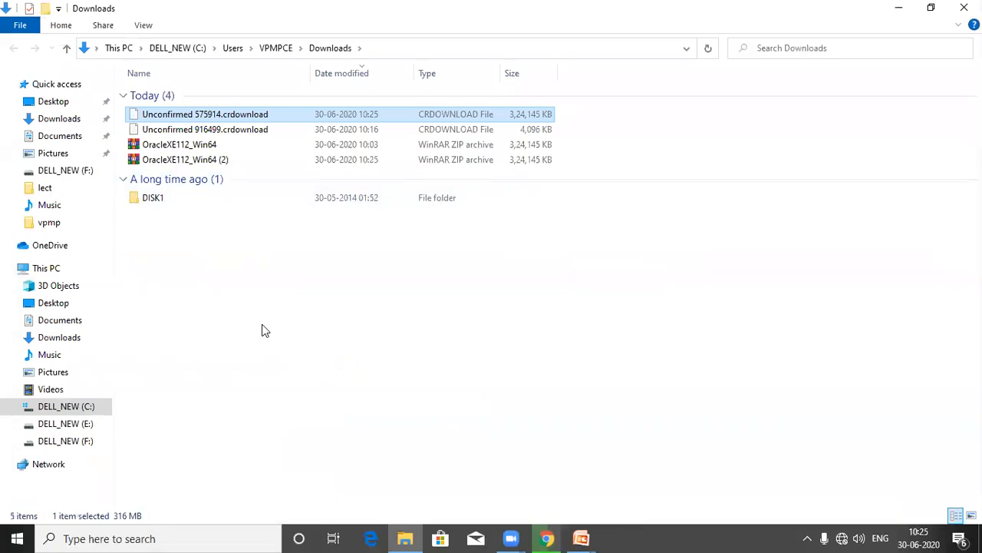
Step: Run setup from the extracted DISK1 folder to start the 11g Express Edition install wizard
right_click(174, 164)
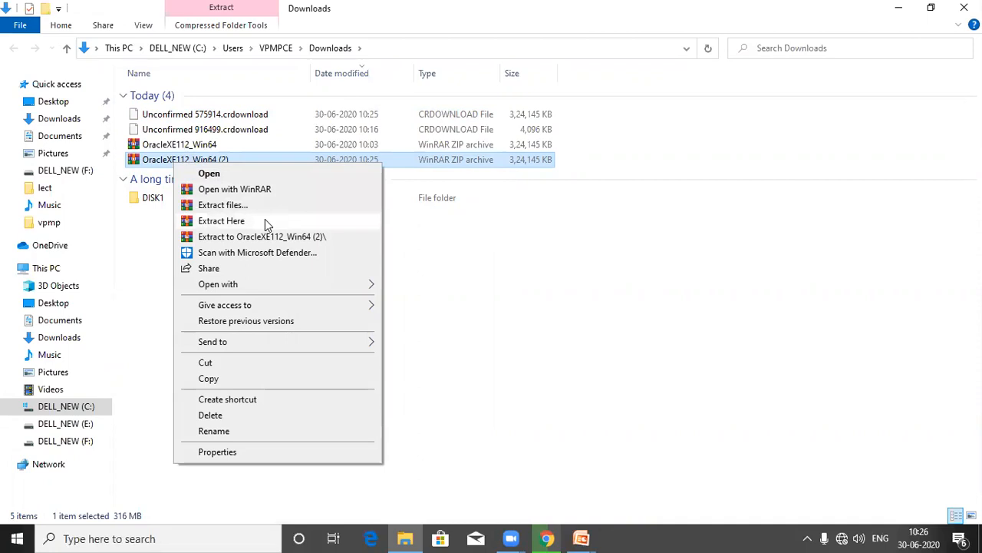
left_click(443, 263)
mouse_move(169, 206)
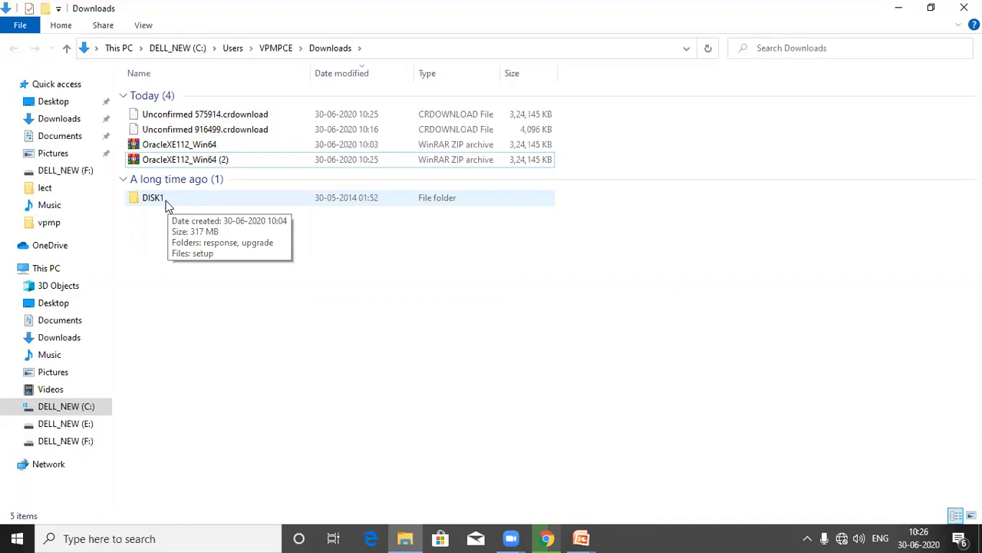
double_click(168, 204)
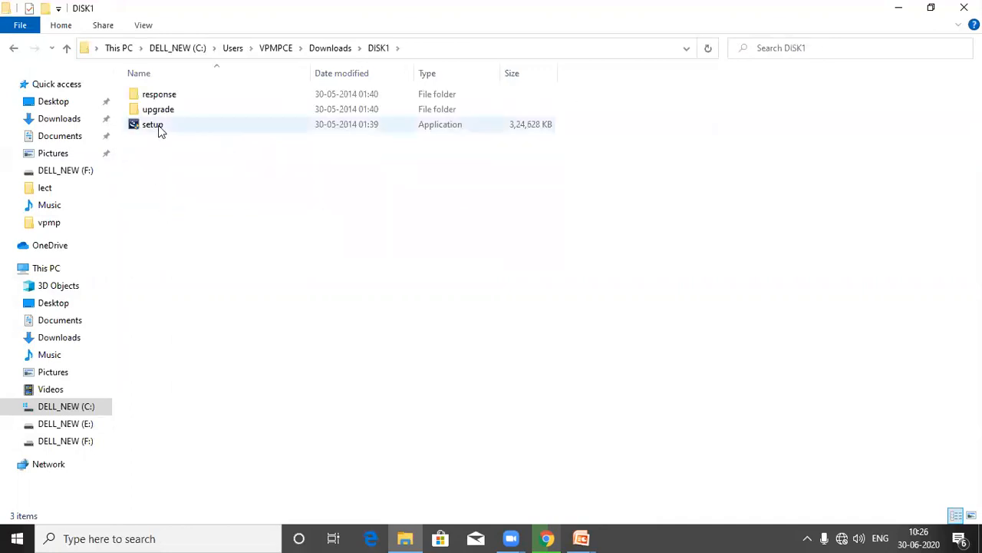
double_click(159, 131)
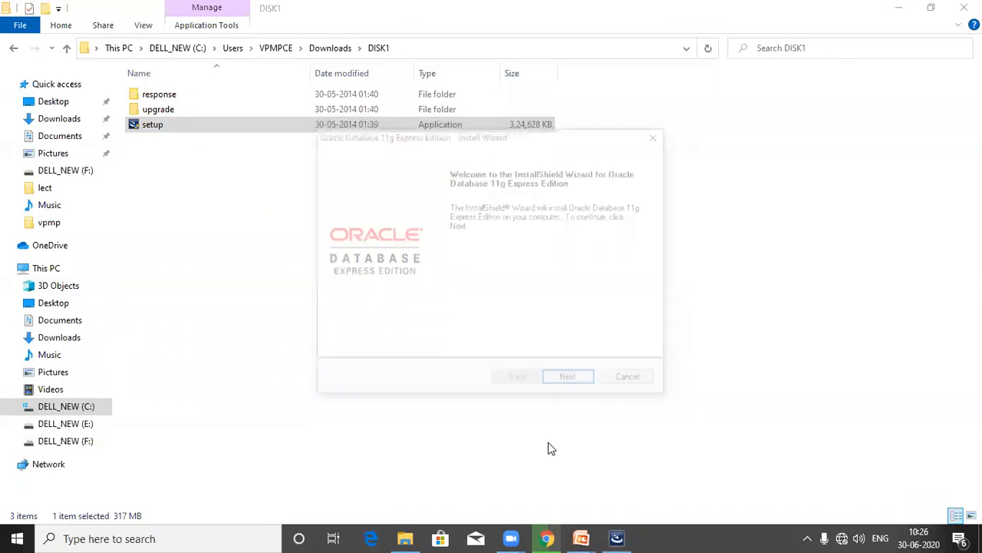
Step: Accept the license agreement and advance to the C:\oraclexe\ destination page
left_click(571, 384)
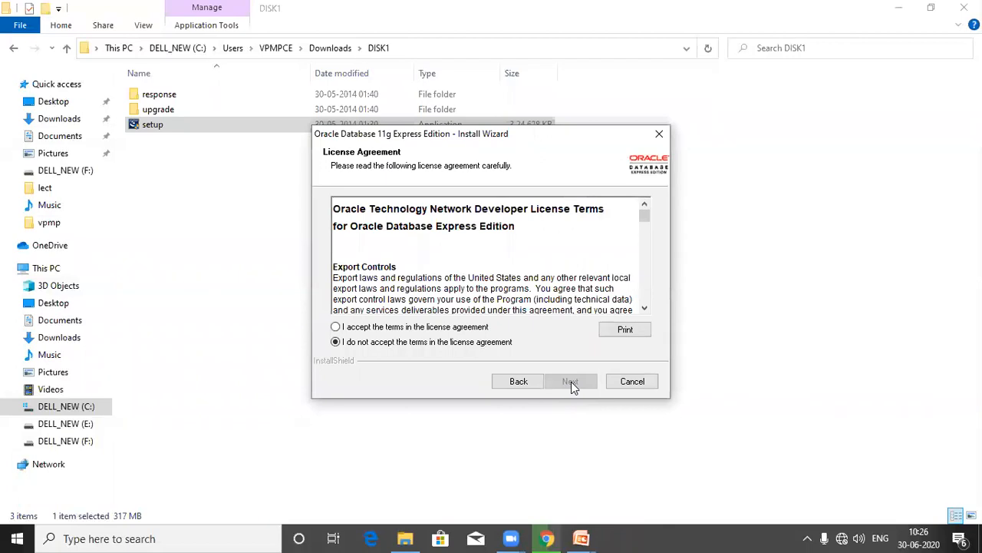
left_click(365, 328)
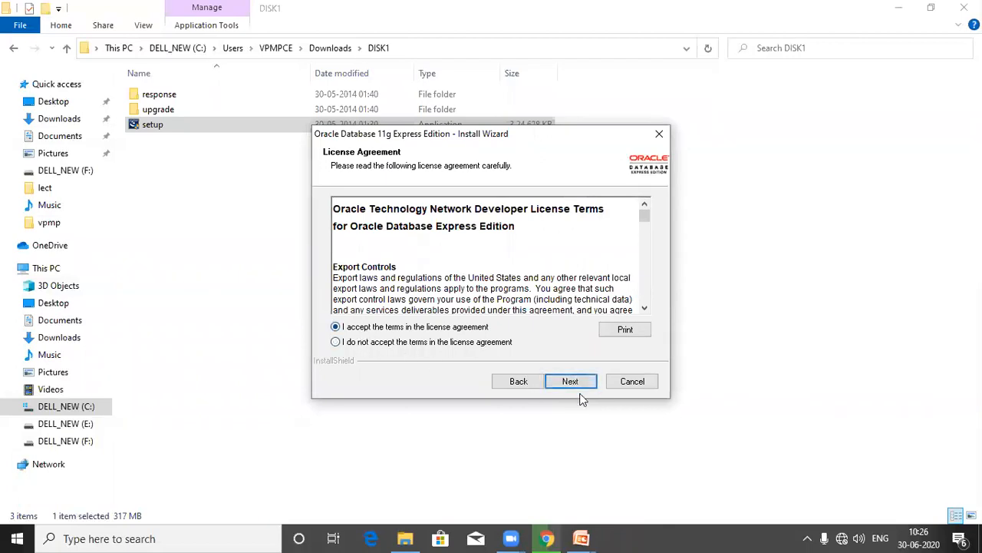
left_click(569, 384)
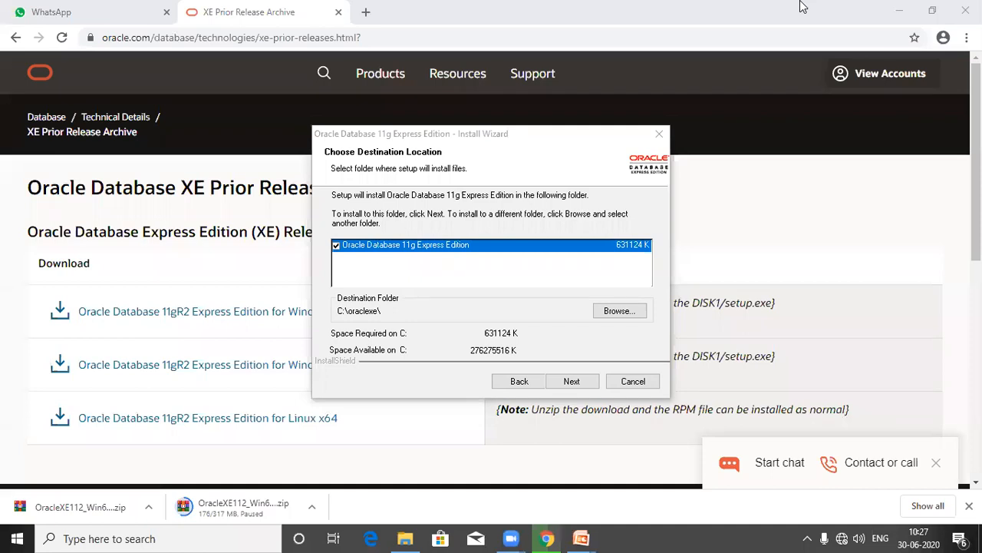
Step: Keep C:\oraclexe\ as destination, enter and confirm the SYS/SYSTEM password, and continue to Summary
left_click(572, 382)
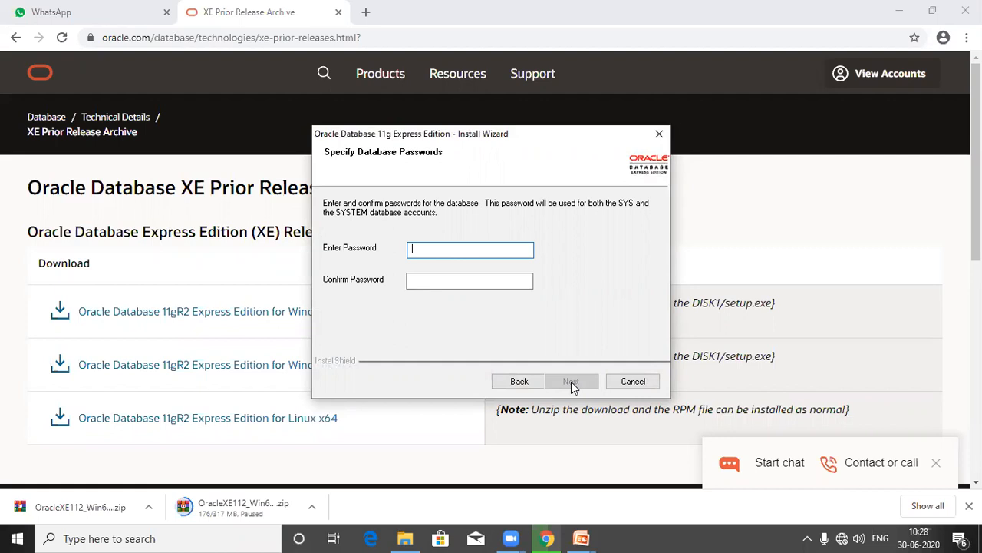
type("rootroot")
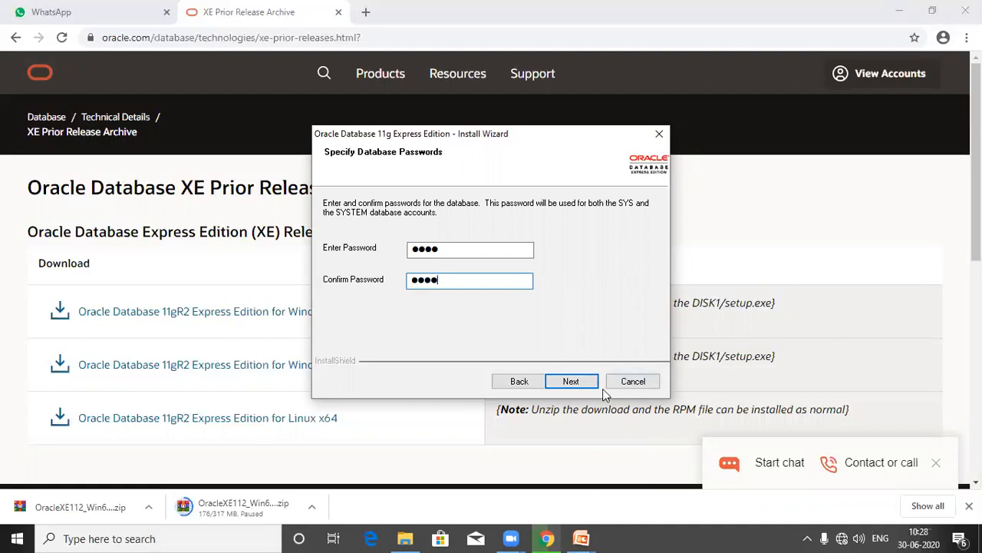
left_click(575, 388)
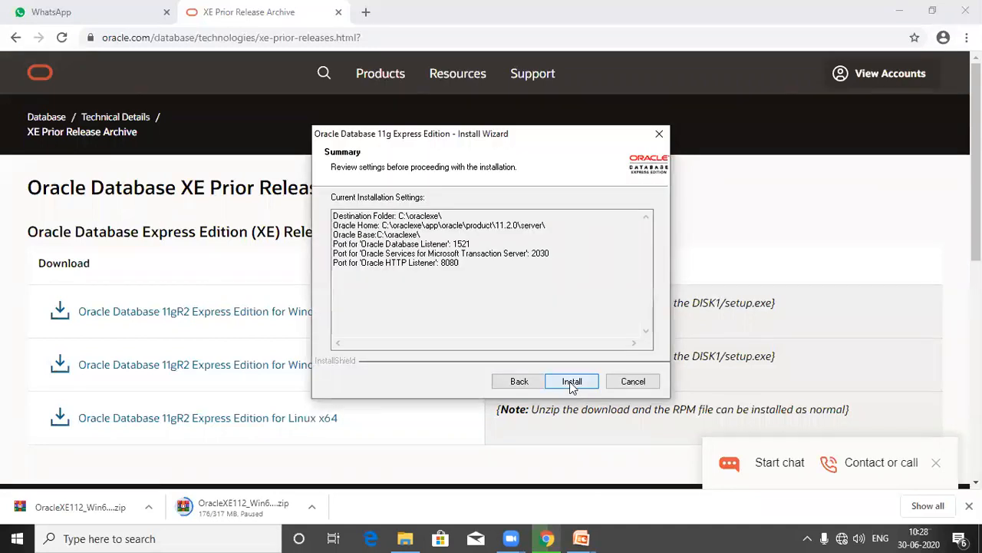
Step: Start the installation from the Summary page and let it run to completion
left_click(572, 387)
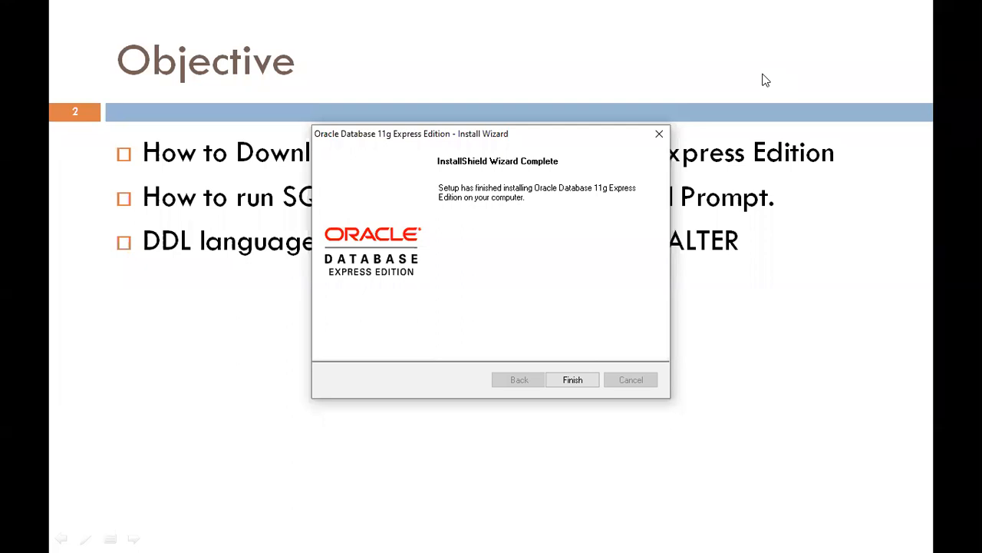
Step: Finish the completed installer and bring up the Start menu
left_click(574, 380)
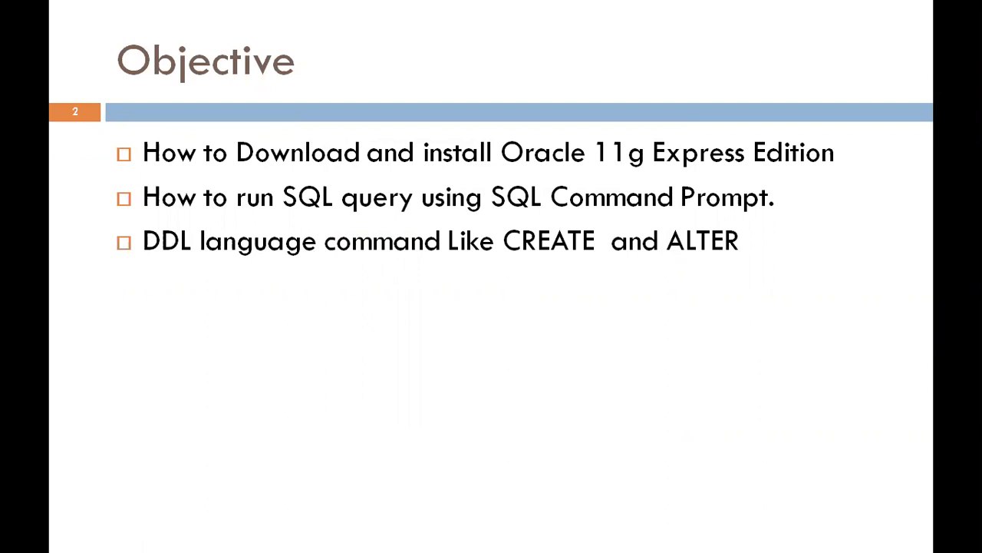
key("super")
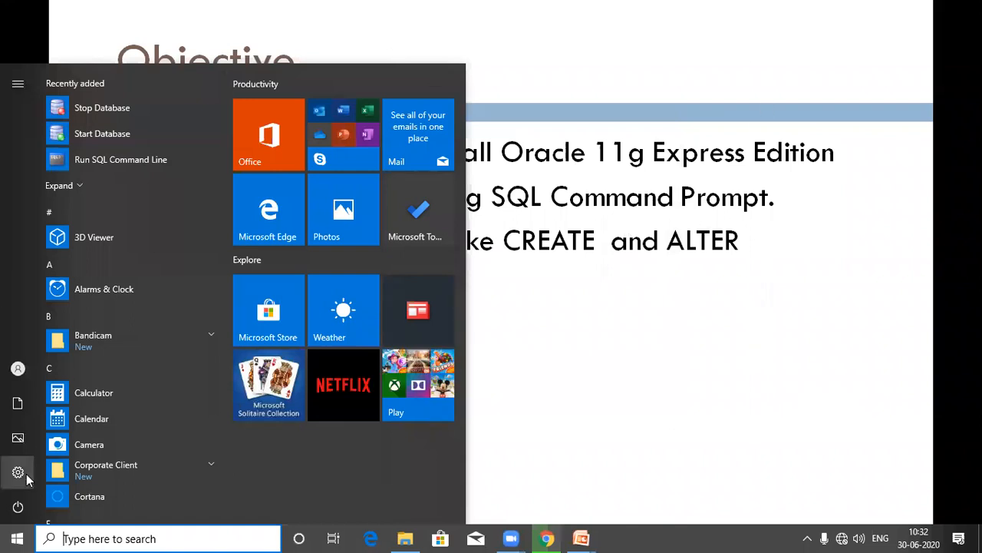
Step: Expand the Oracle Database 11g Express Edition folder in the Start menu app list
scroll(150, 418, "down", 5)
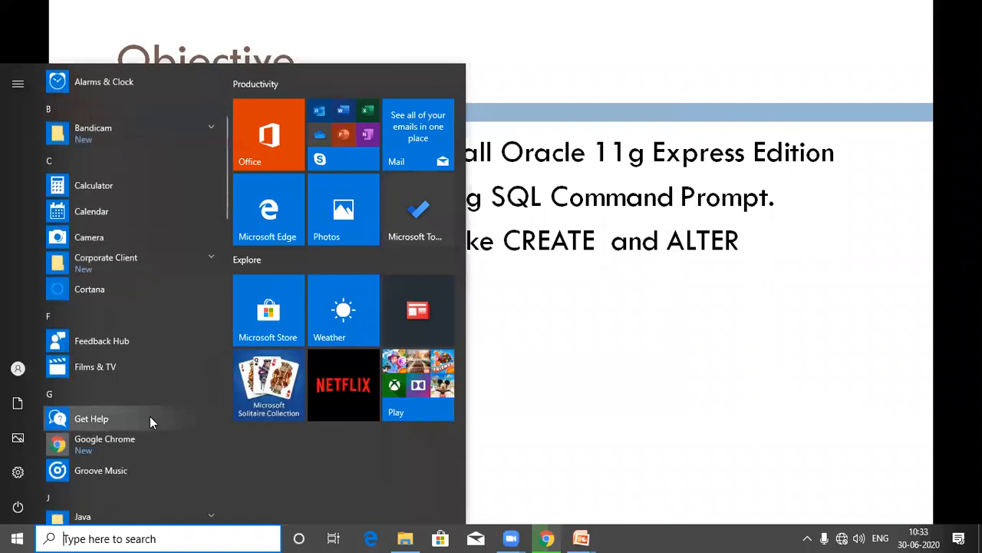
scroll(150, 419, "down", 5)
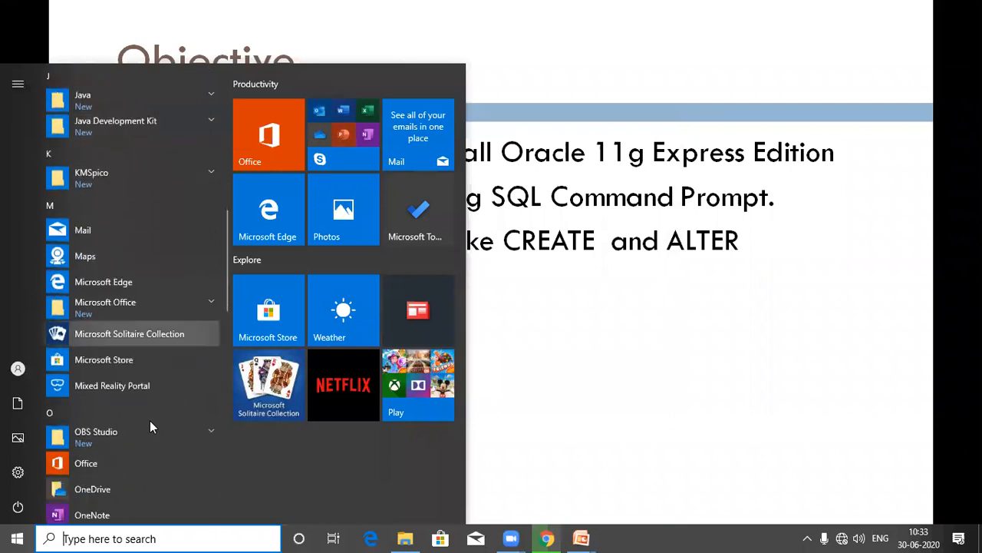
scroll(149, 420, "down", 3)
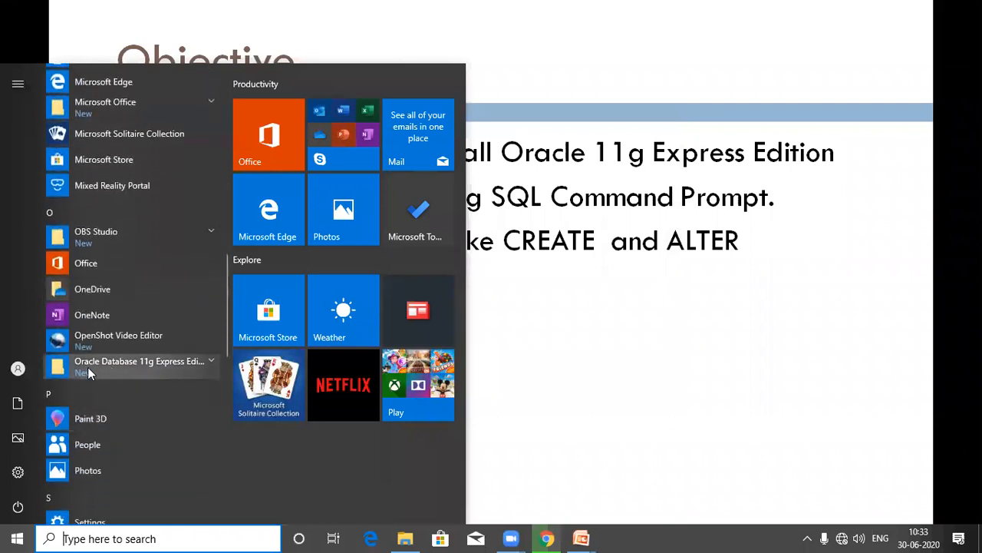
left_click(210, 360)
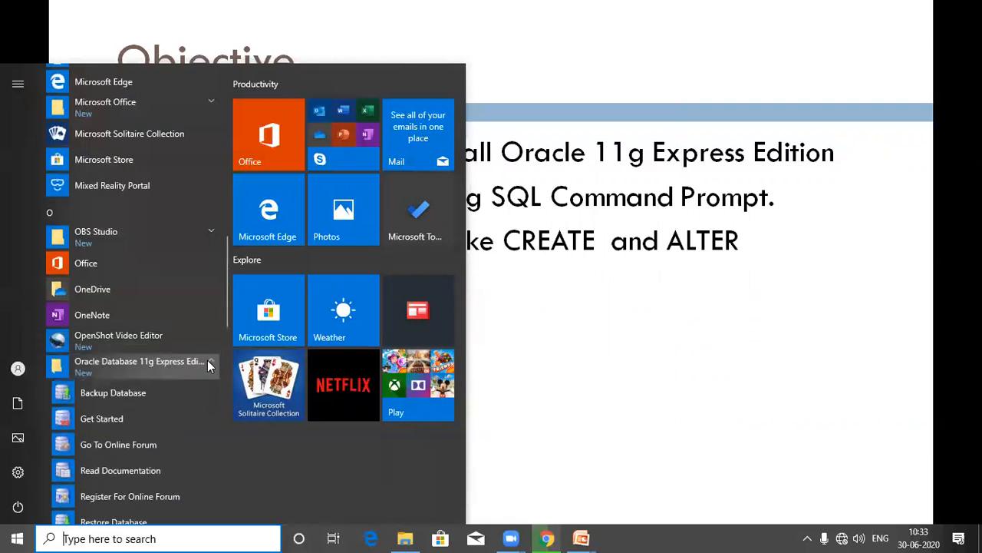
scroll(201, 393, "down", 2)
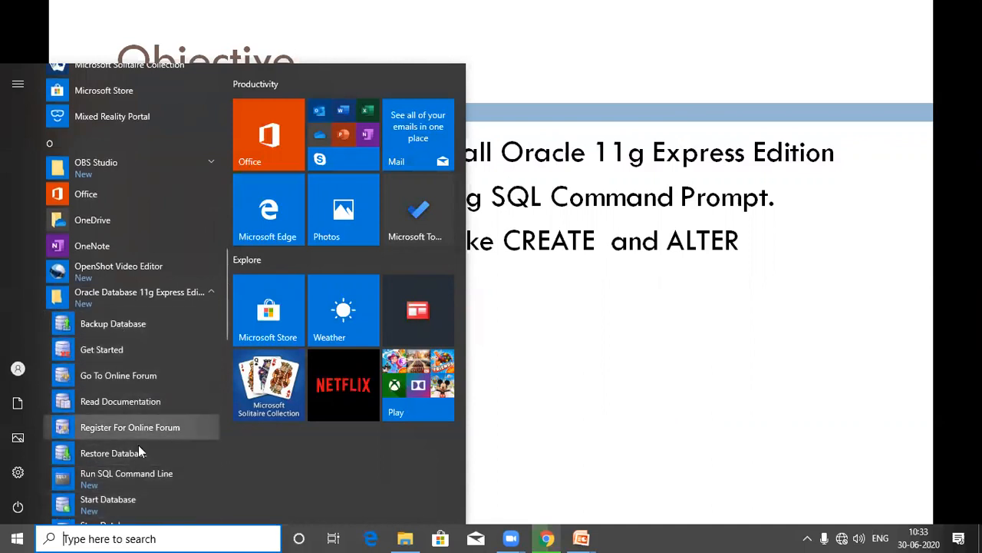
scroll(136, 442, "down", 3)
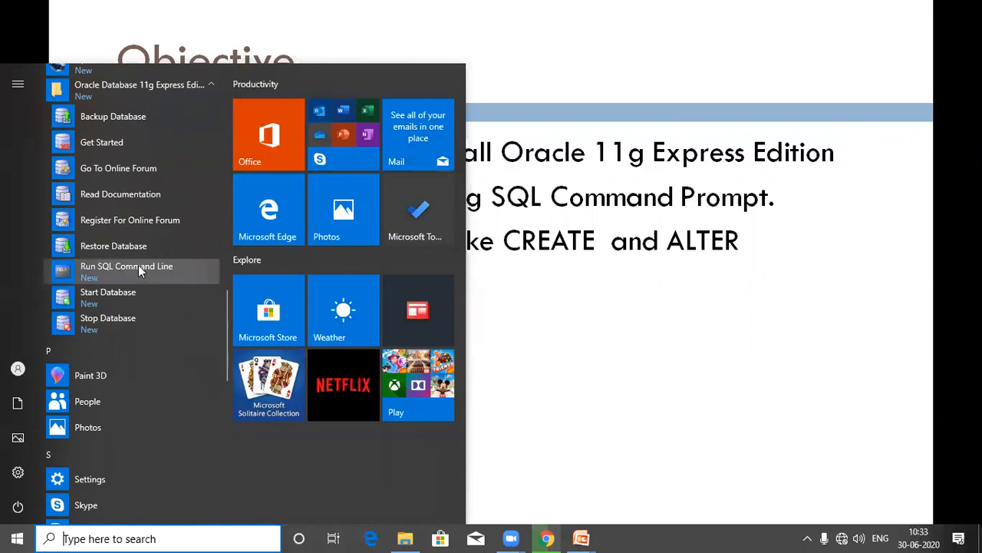
Step: In File Explorer, go into C:\oraclexe\app\oracle
left_click(401, 535)
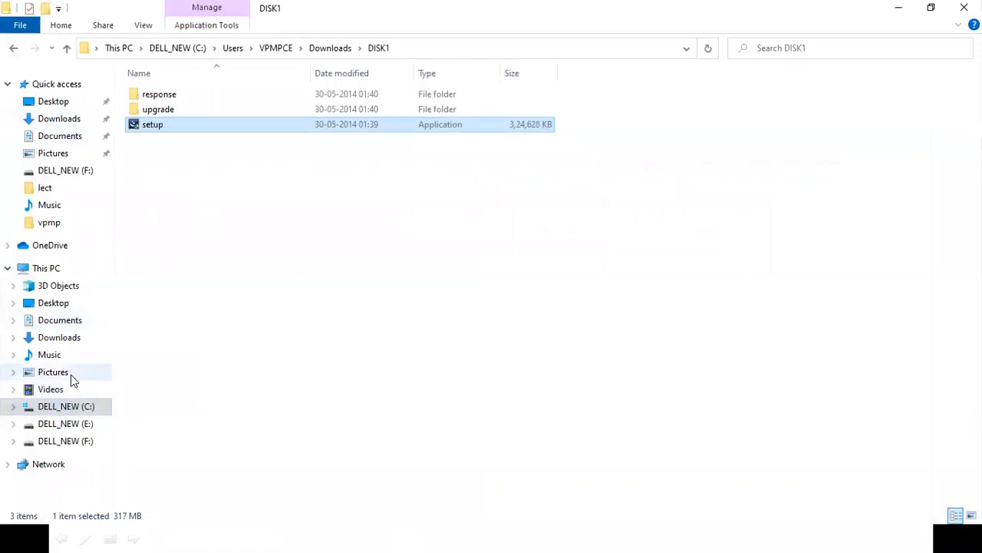
left_click(66, 409)
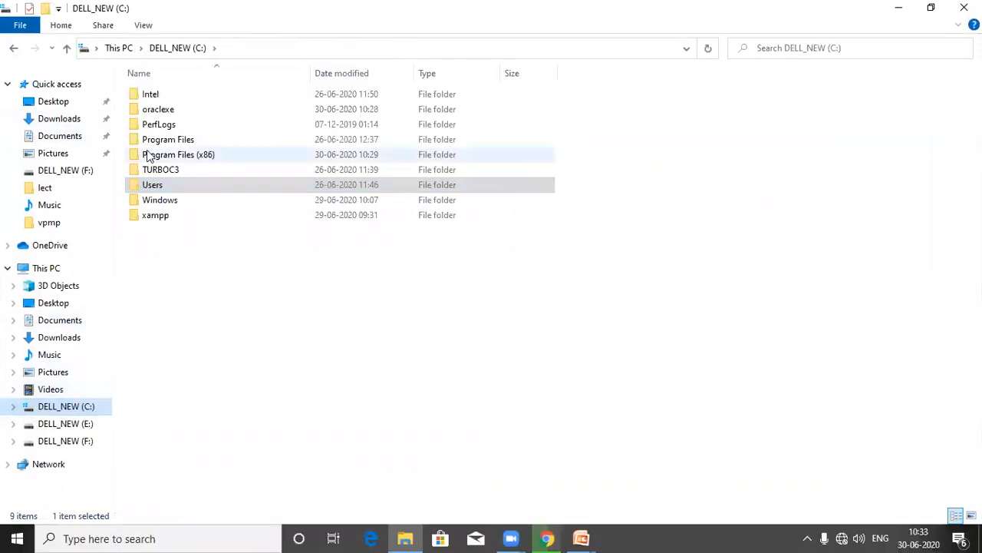
mouse_move(162, 117)
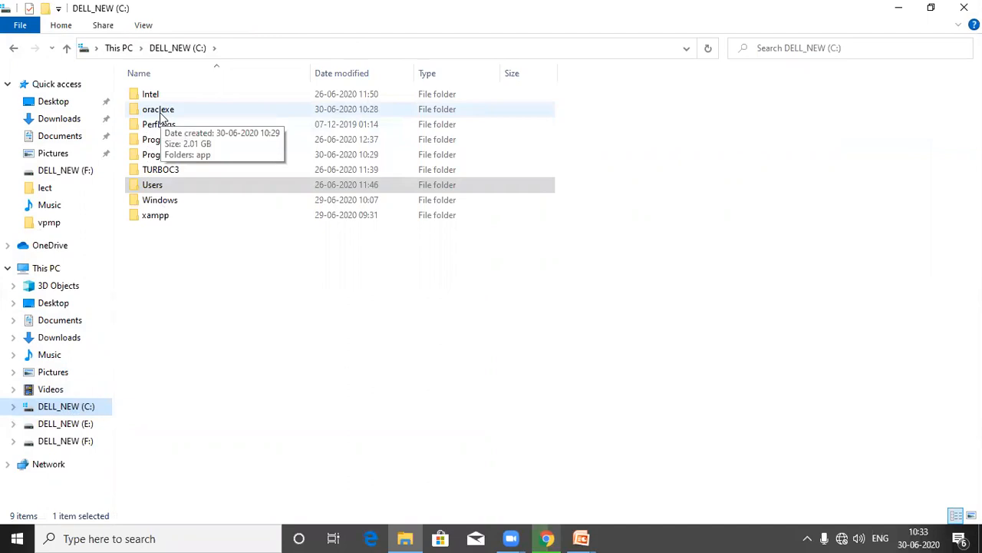
double_click(163, 112)
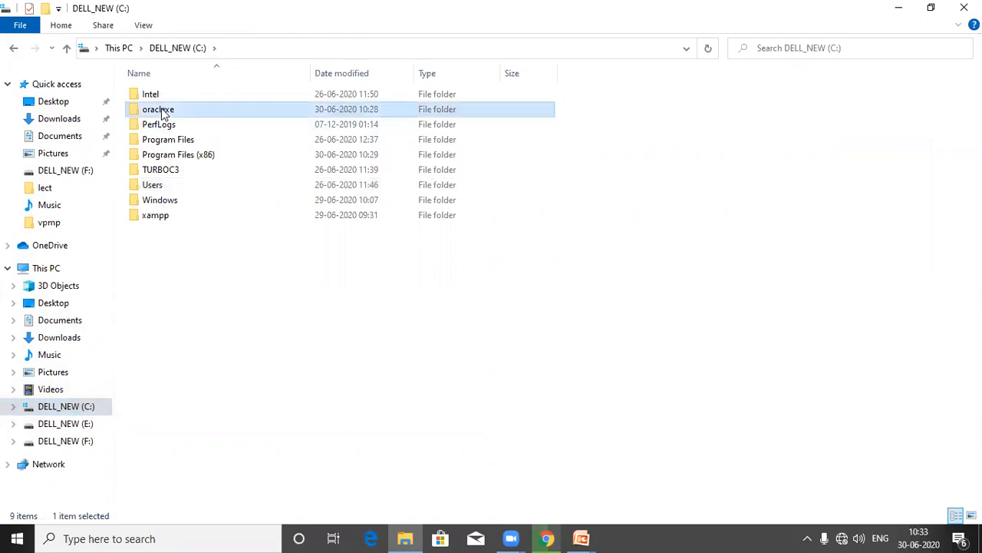
left_click(147, 98)
double_click(147, 98)
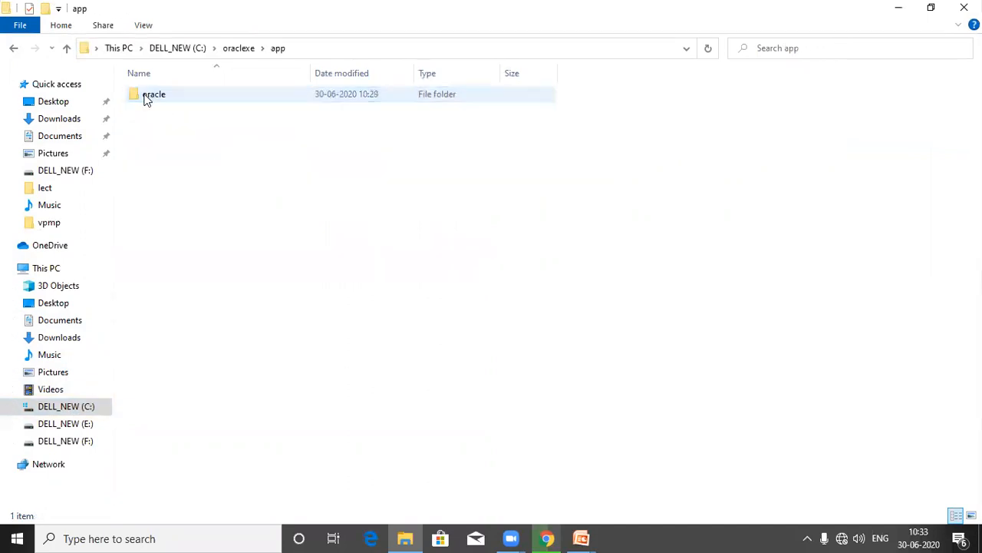
double_click(148, 98)
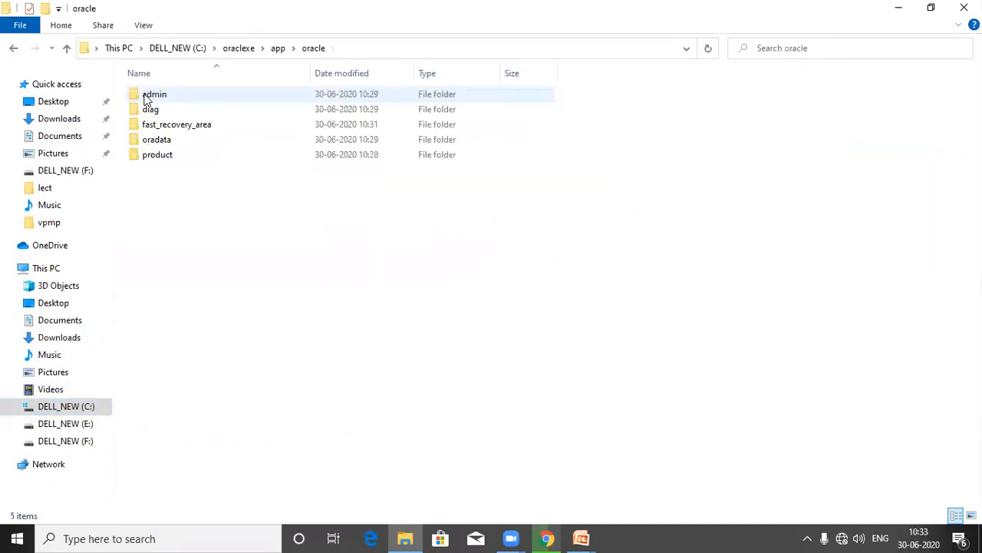
Step: Continue through product\11.2.0\server\bin and select the sqlplus application
left_click(168, 157)
double_click(169, 157)
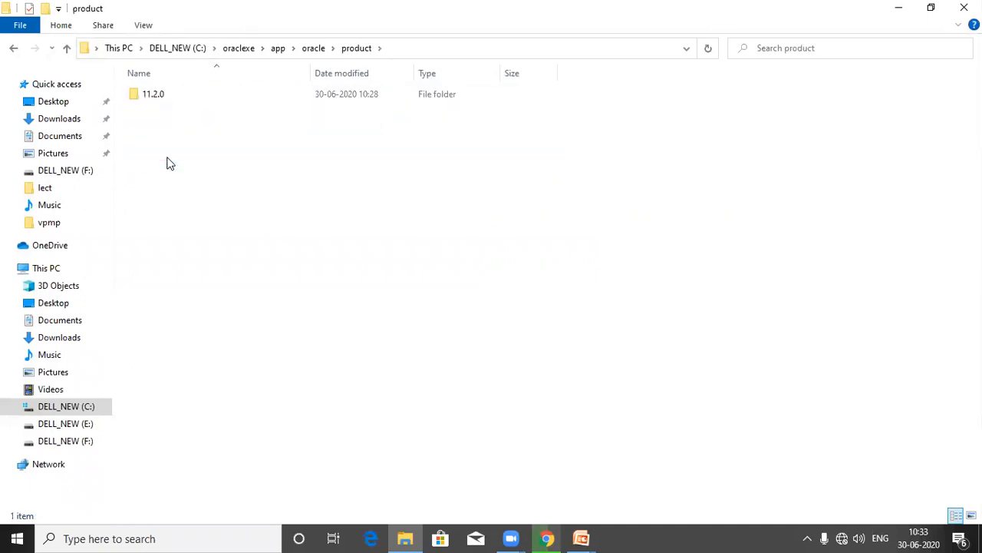
double_click(154, 95)
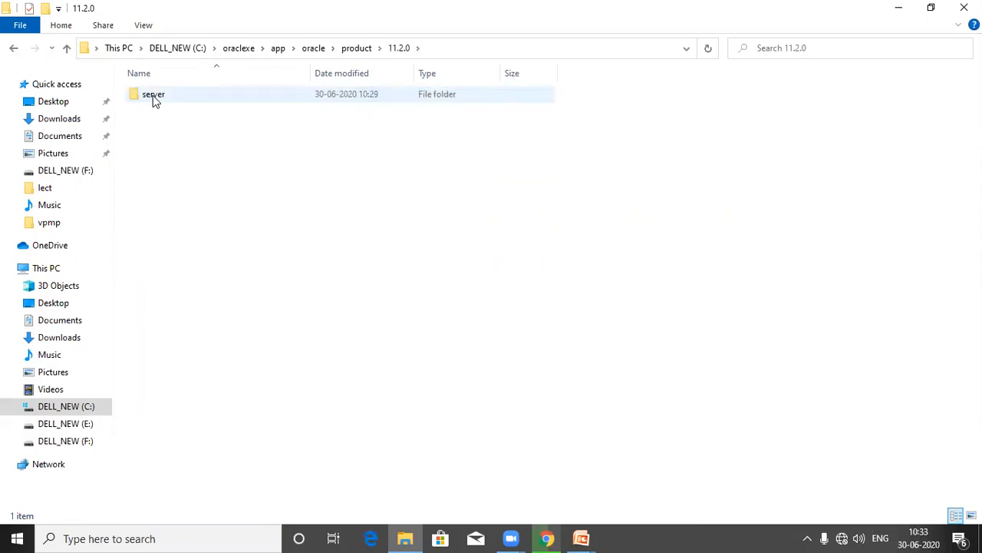
double_click(153, 95)
double_click(168, 125)
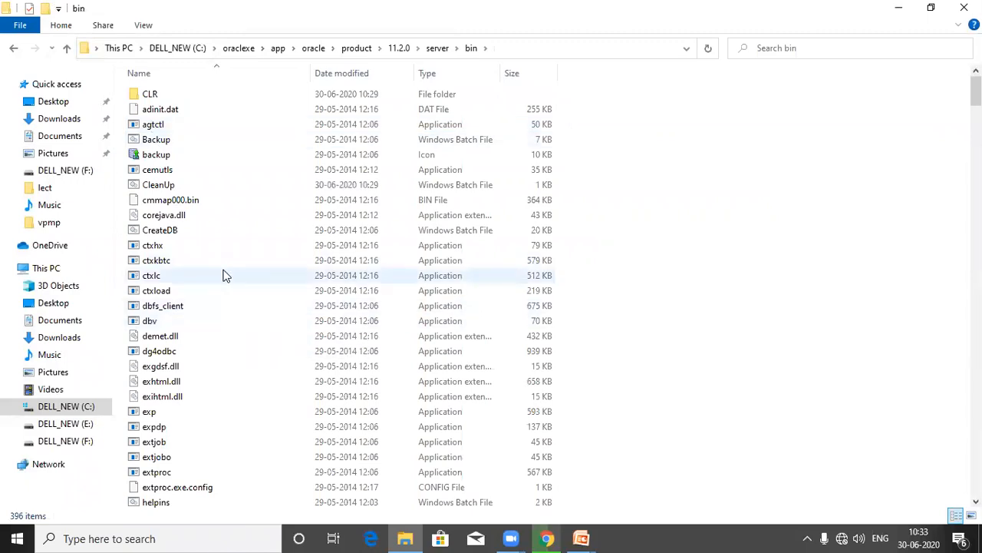
type("sql")
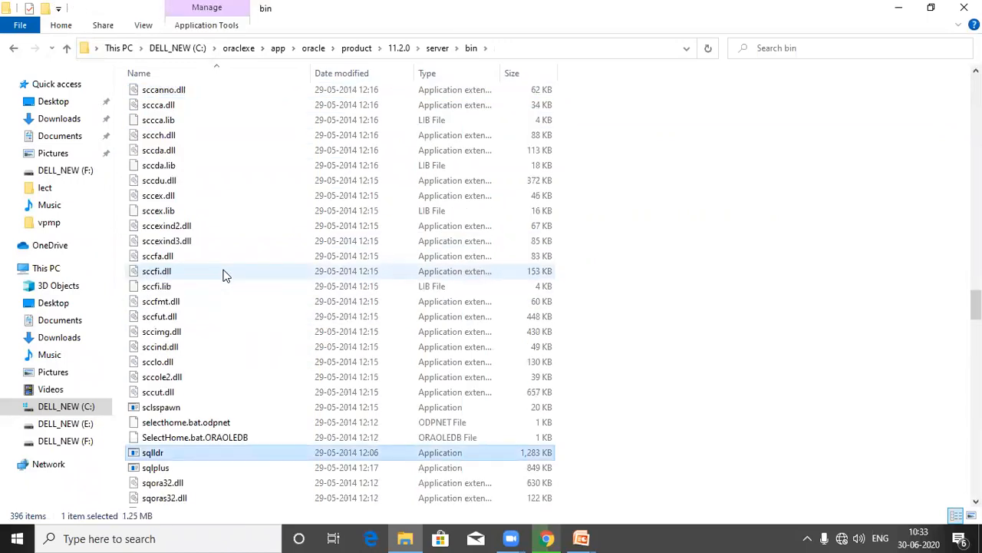
left_click(193, 469)
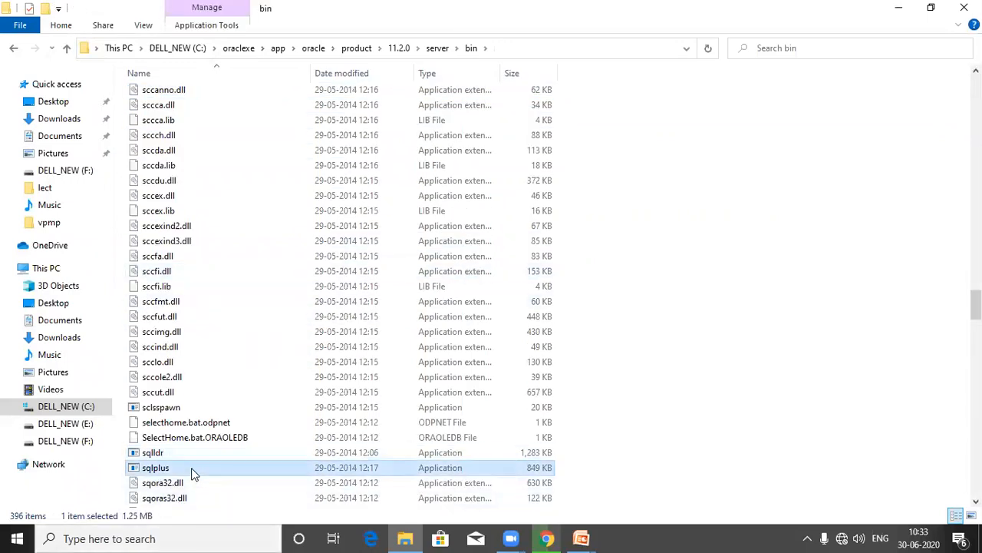
Step: Create a desktop shortcut to sqlplus, then minimize File Explorer to reveal the Objective slide
right_click(193, 472)
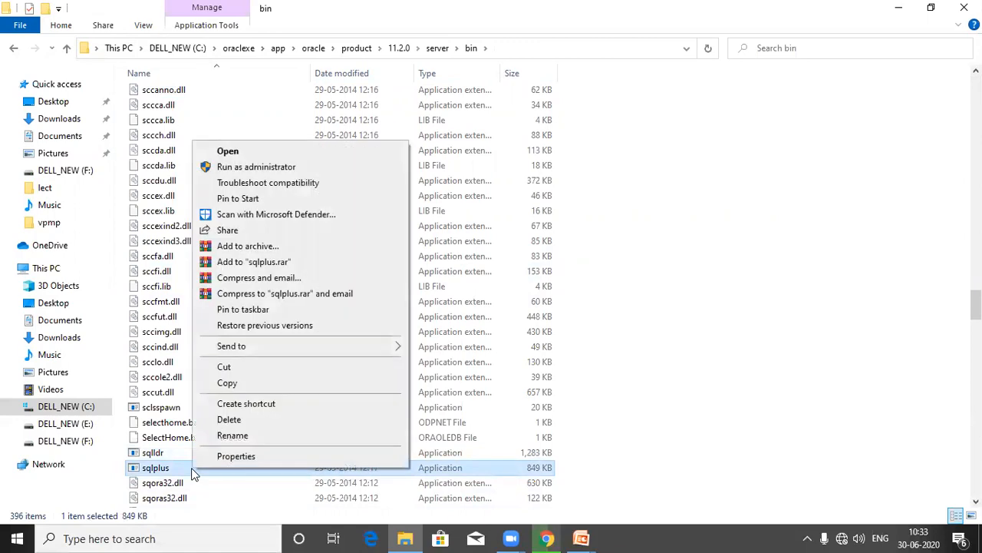
mouse_move(284, 343)
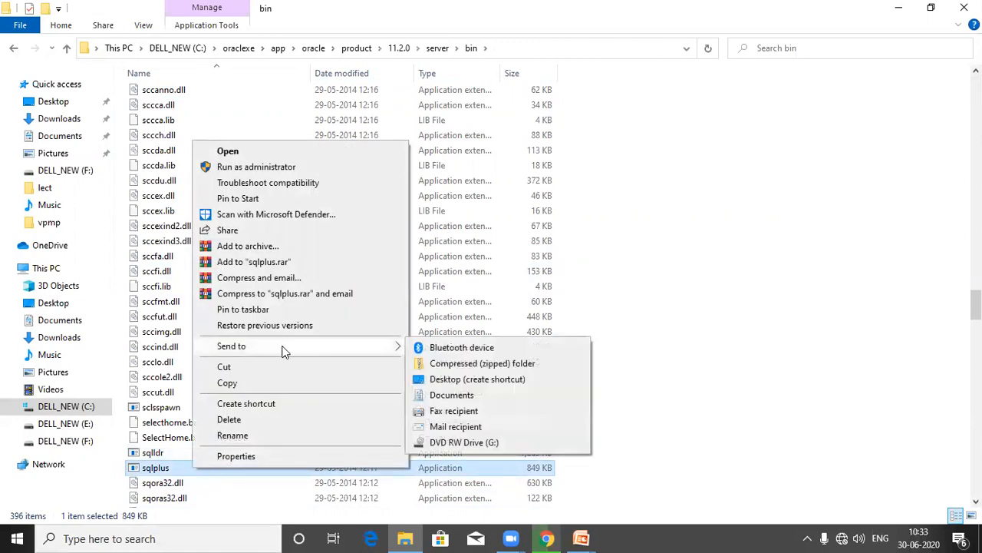
left_click(484, 379)
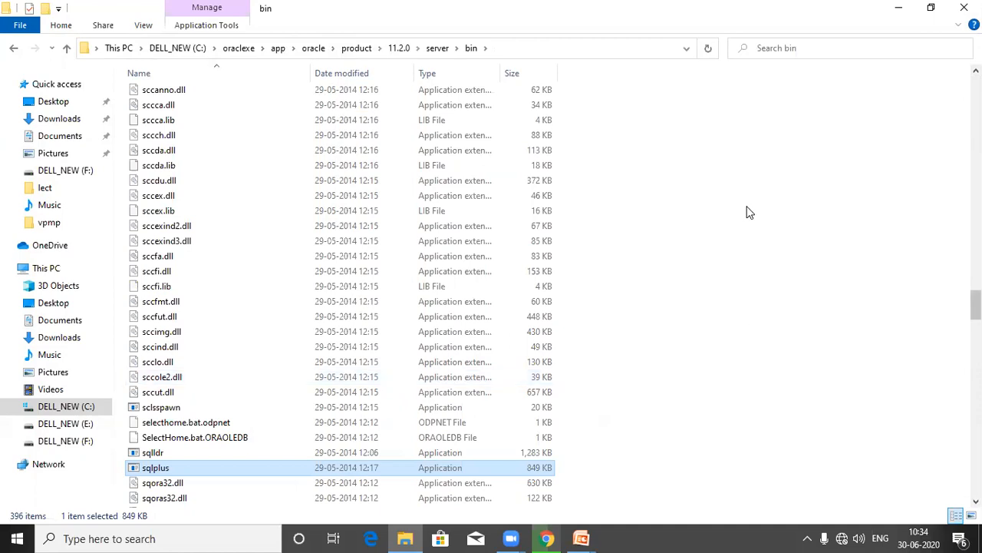
left_click(899, 8)
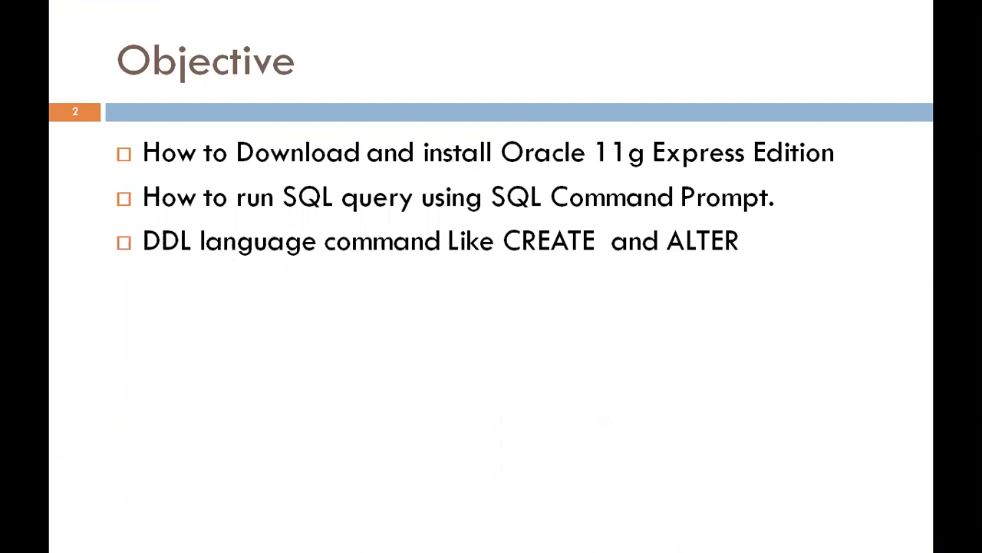
Step: Bring File Explorer back and show the Desktop folder containing sqlplus - Shortcut
key("super")
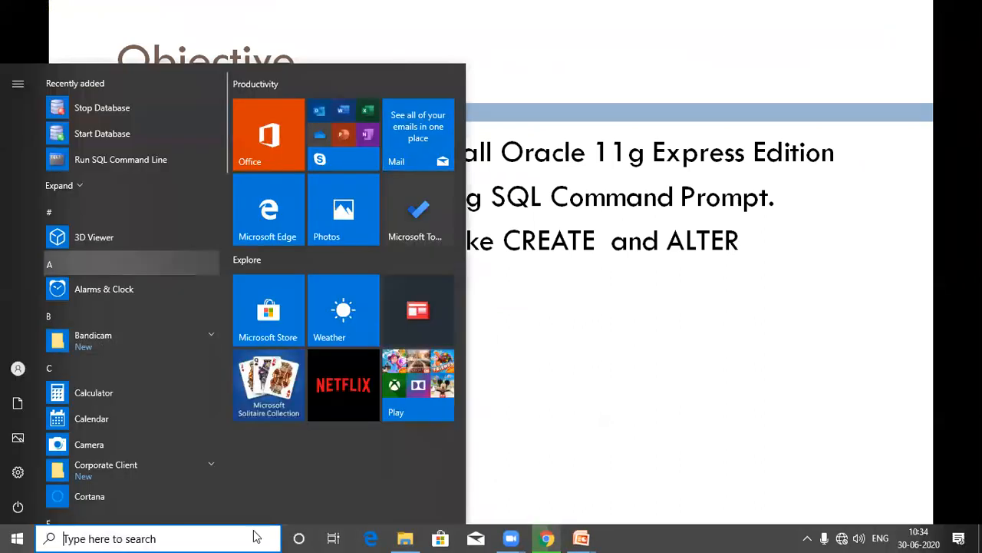
left_click(405, 538)
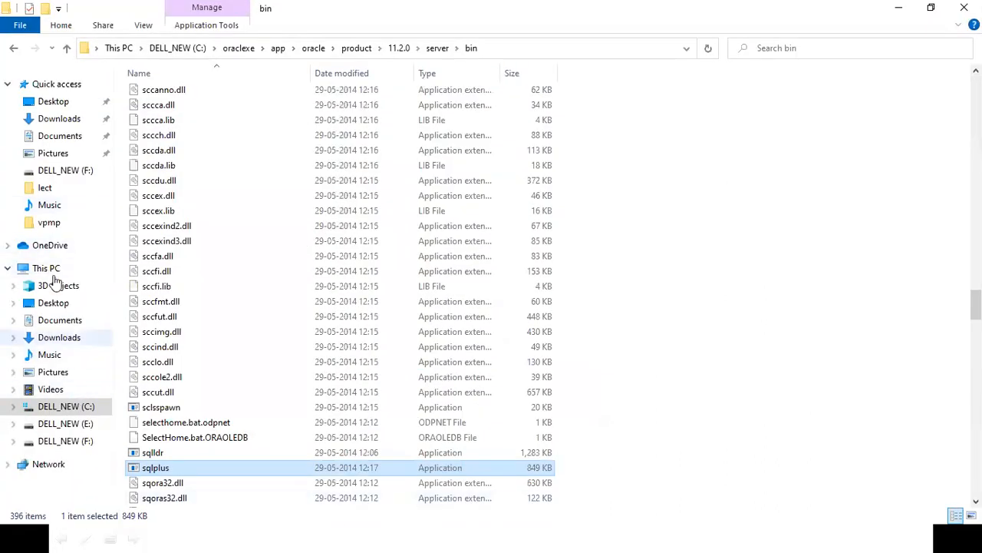
left_click(54, 102)
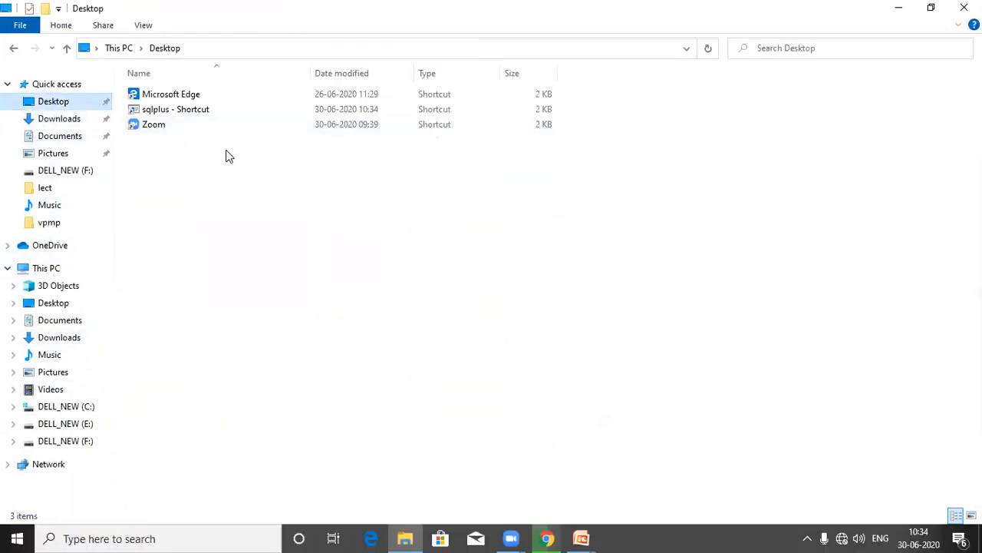
Step: Launch SQL*Plus from the desktop shortcut and open the console window's Properties
double_click(209, 113)
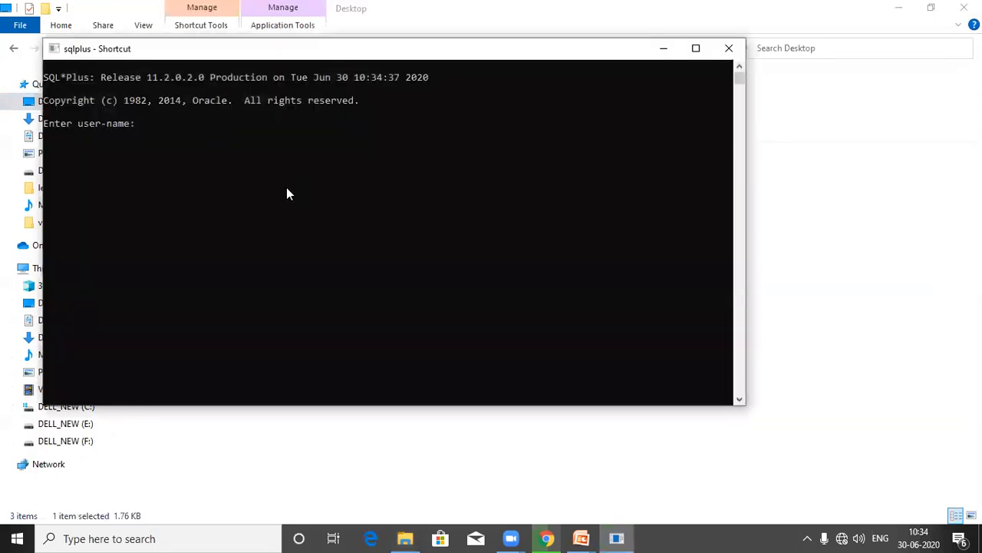
right_click(235, 52)
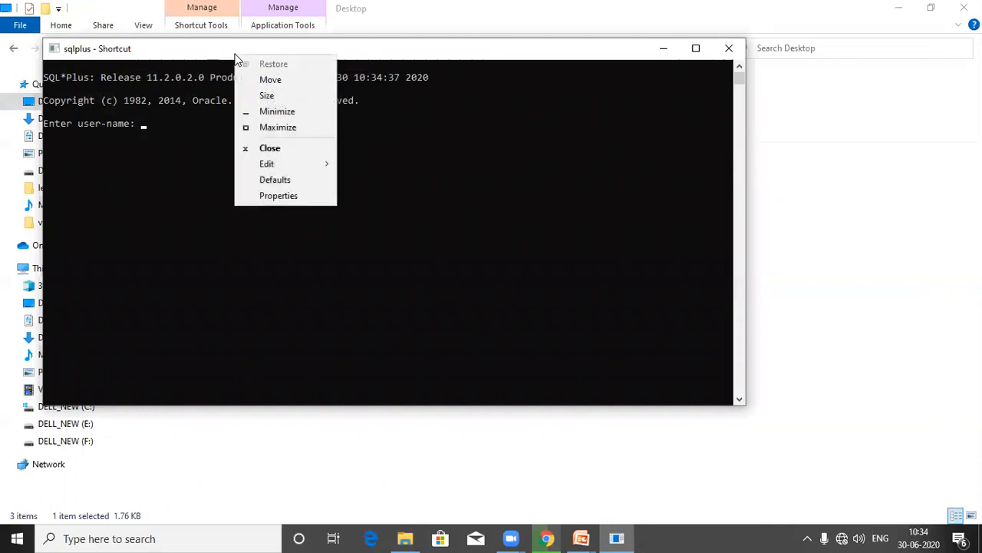
left_click(278, 197)
Step: Set the console font to Consolas size 36 and apply it
left_click(113, 85)
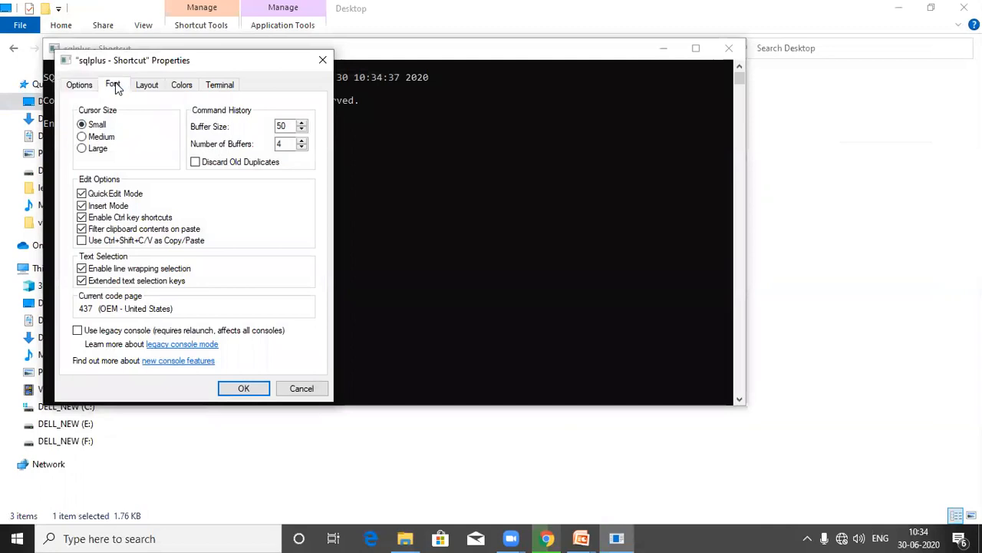
left_click(83, 171)
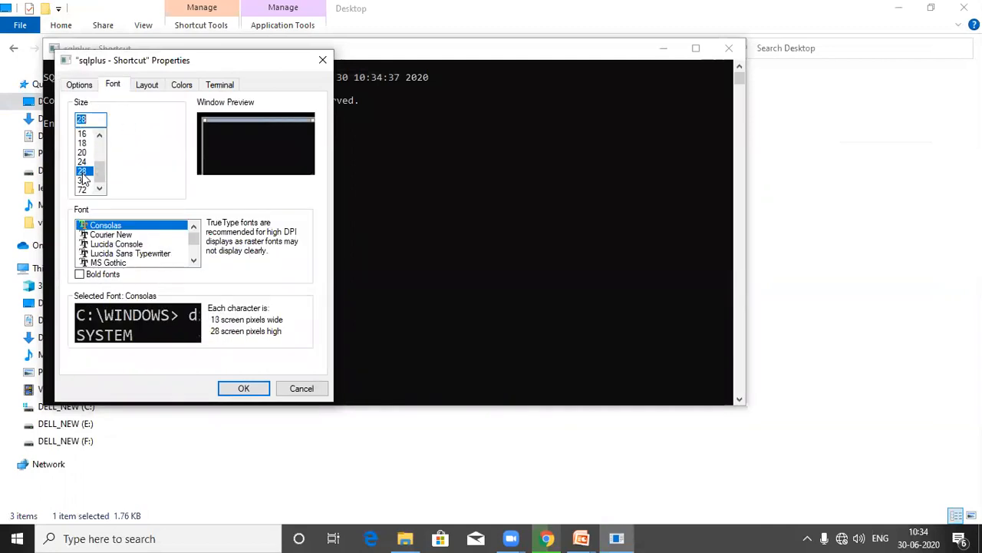
left_click(82, 180)
left_click(243, 389)
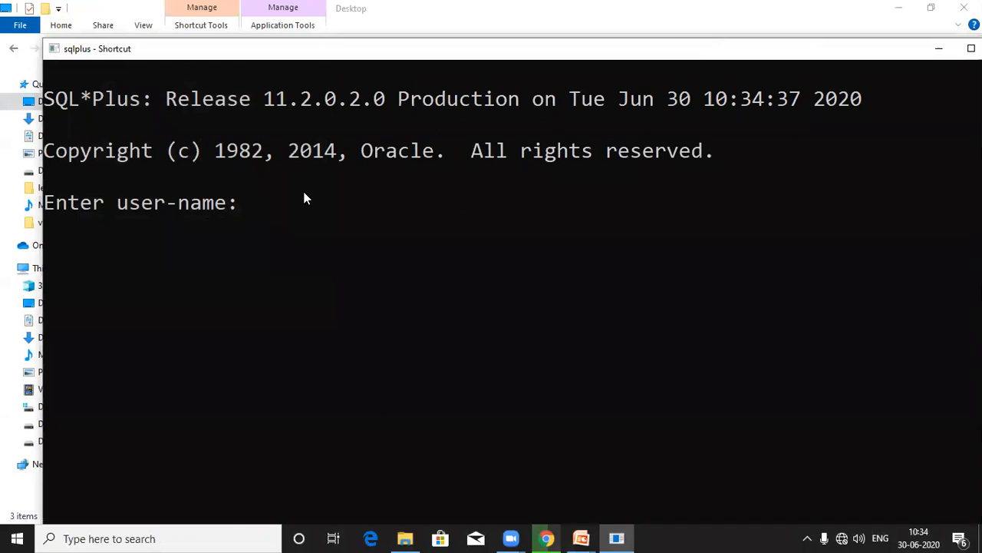
Step: Log in to SQL*Plus as user system with its password
type("system")
key("Return")
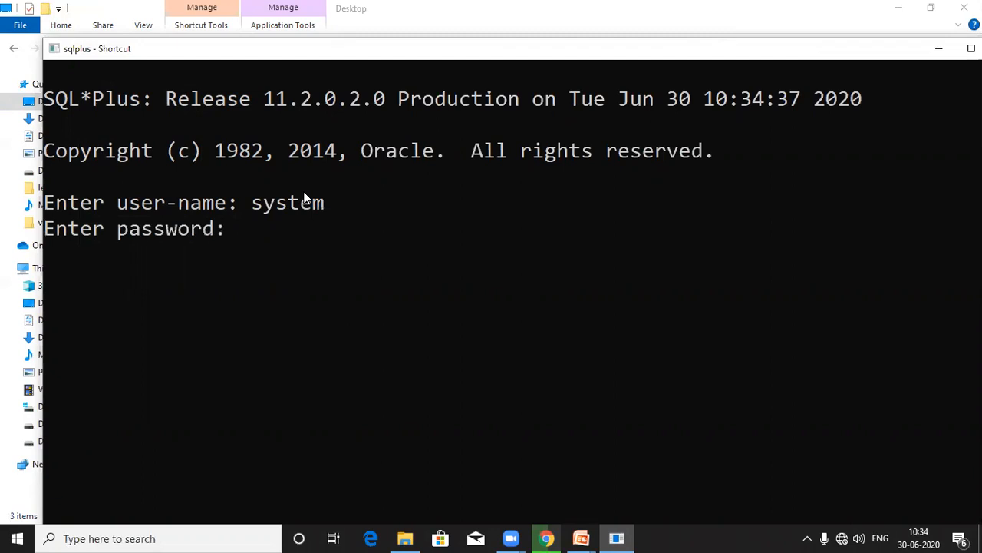
key("Return")
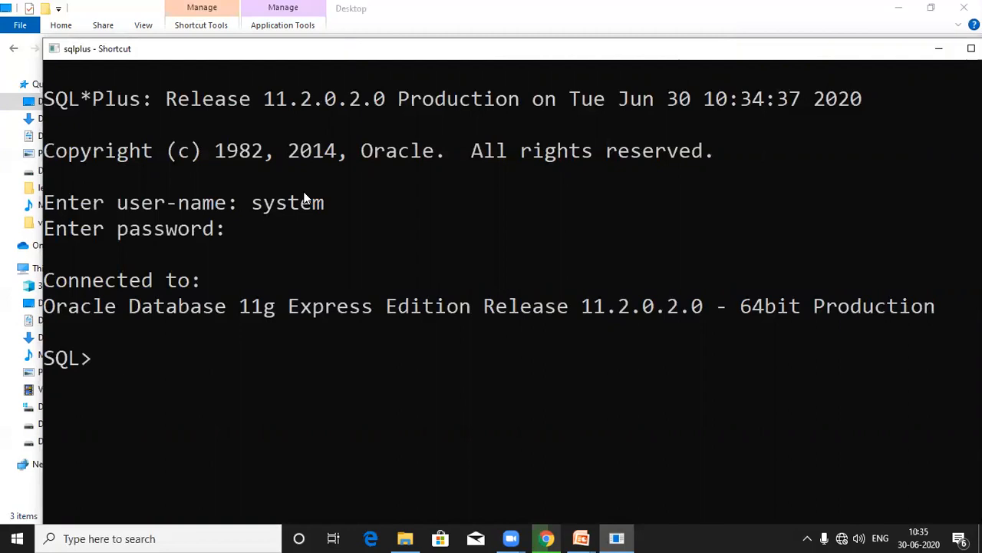
Step: Type 'create table student(roll_no number,', correcting the column name to roll_no
type("create")
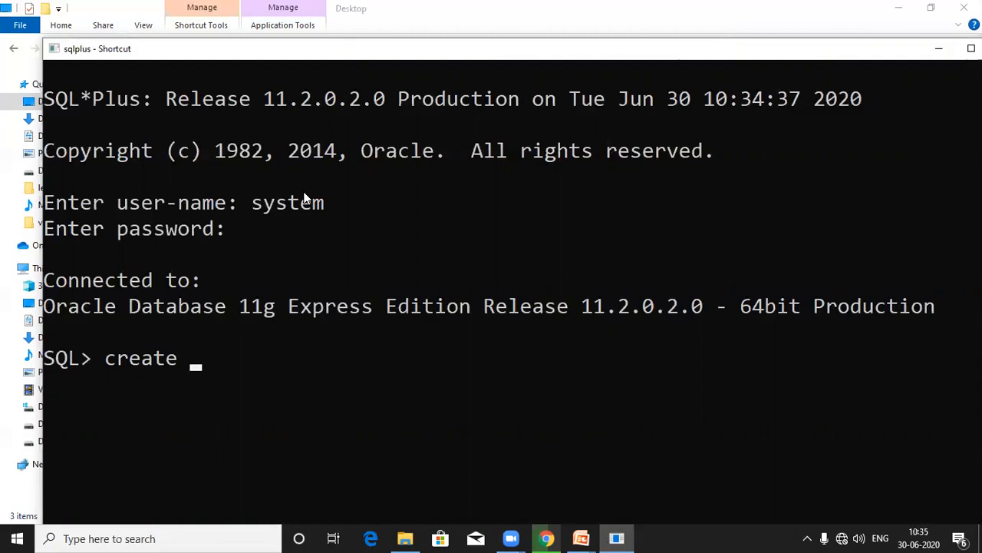
type("table ")
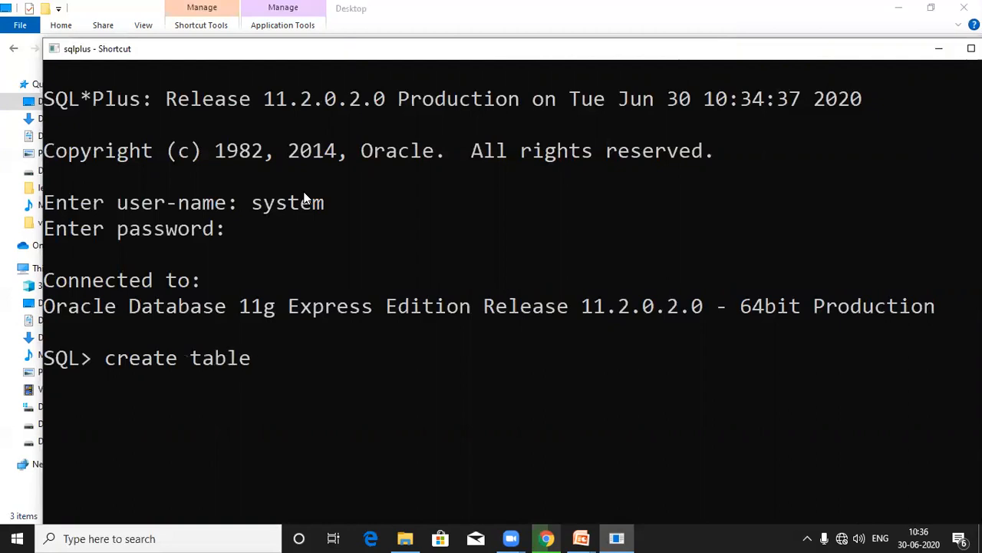
type("student")
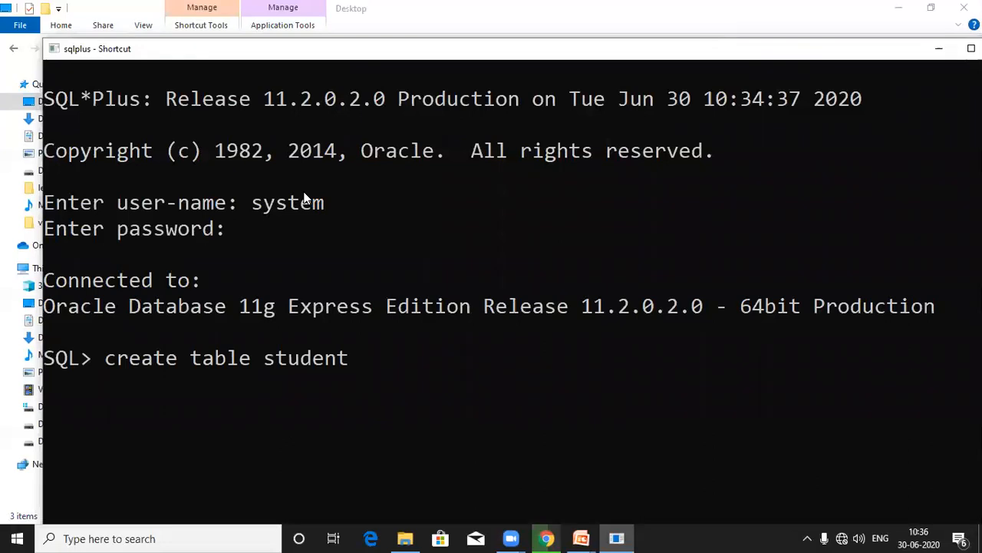
type("(rollno")
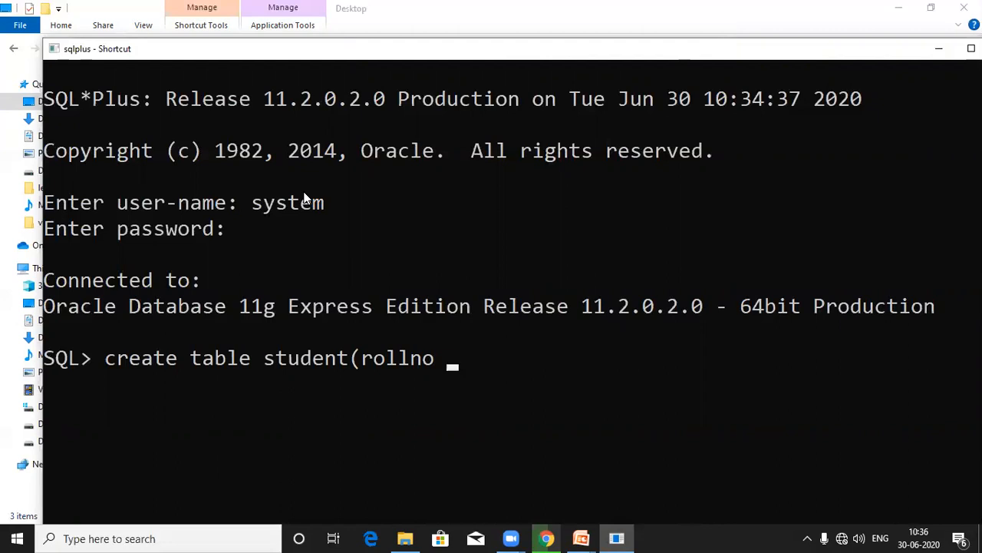
key("Left")
key("Left")
key("BackSpace")
key("Left")
key("Left")
type("_no number")
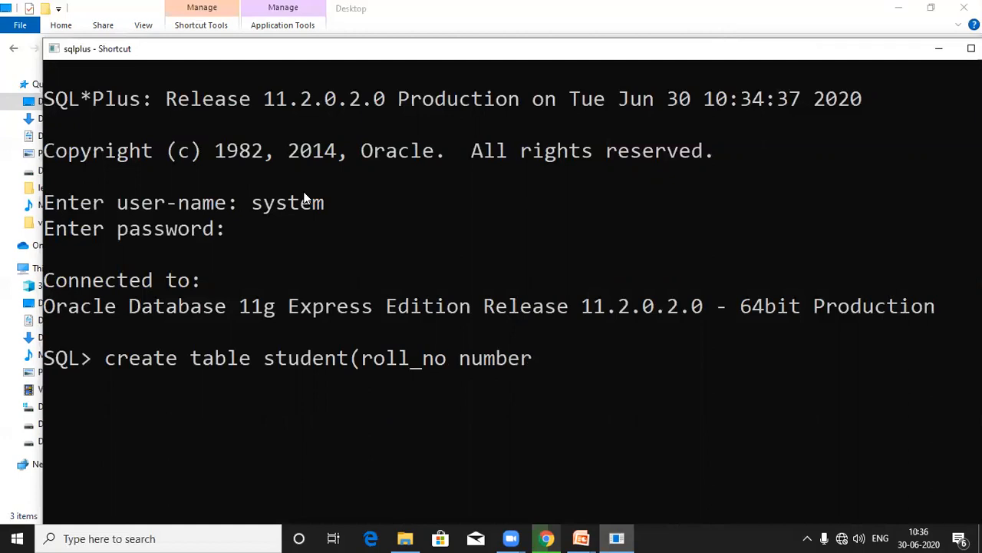
type(",")
Step: Add name and Branch varchar2(10) columns, run the statement, then begin 'alter table student'
type("name varchar2(10)")
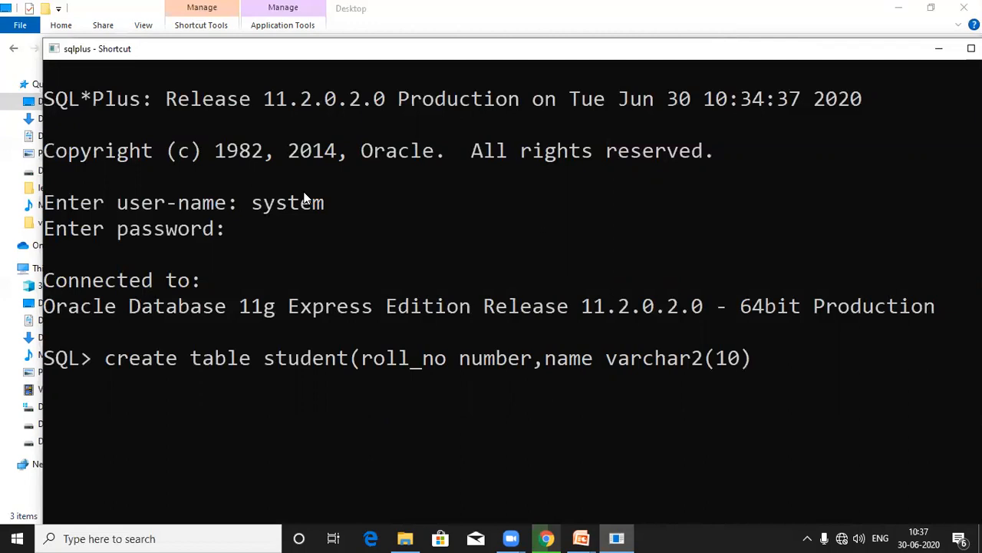
type(",Branch ")
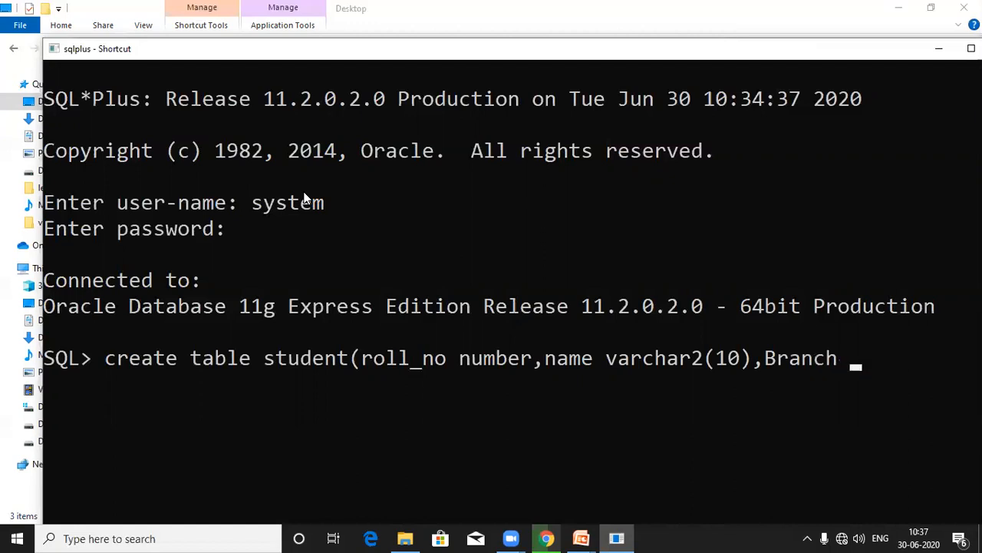
type("varchar2(")
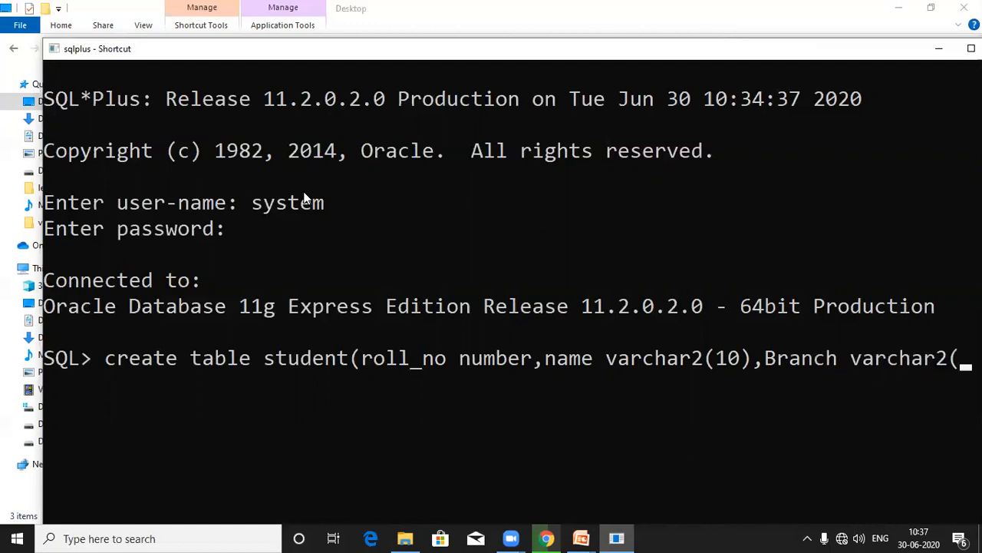
type("10")
key("Return")
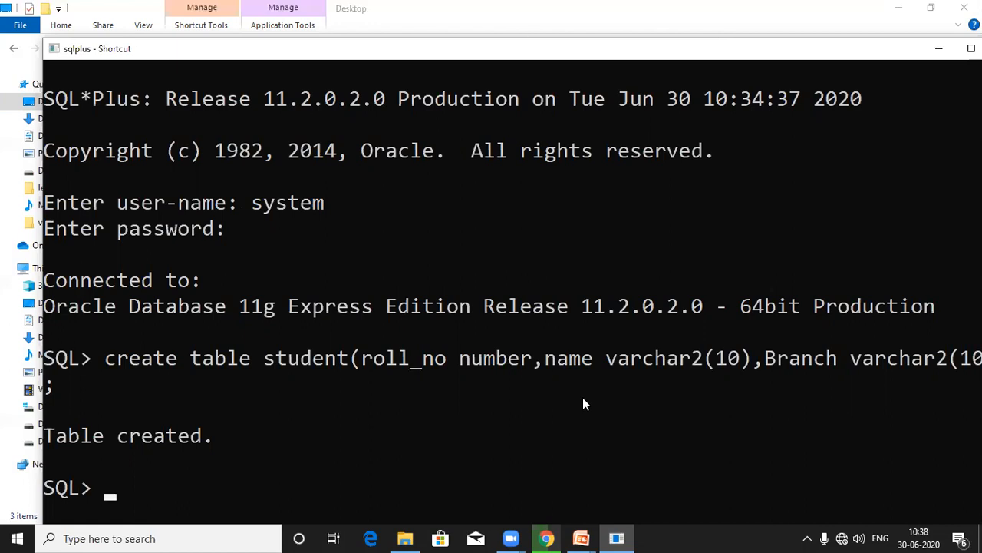
type("alat")
key("BackSpace")
key("BackSpace")
type("ter table student")
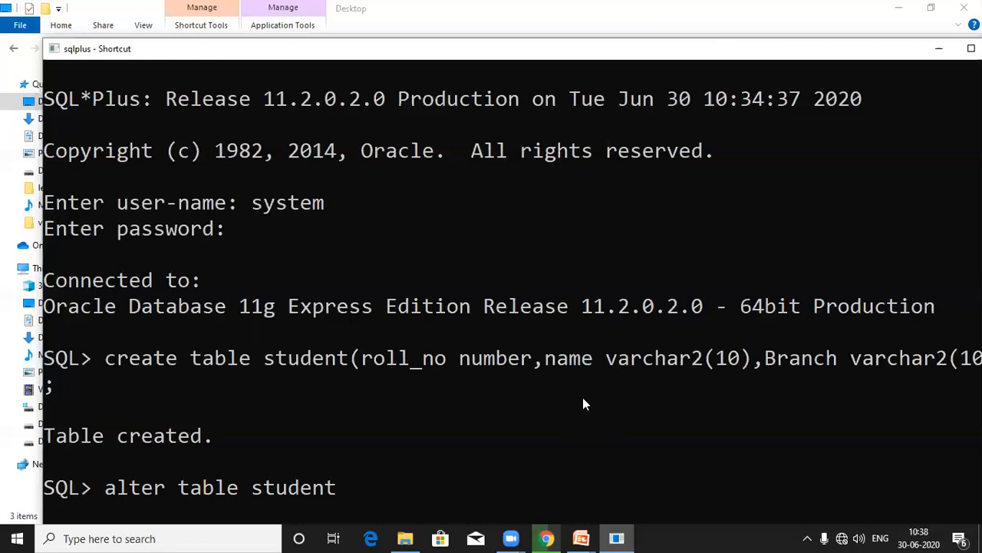
Step: Complete and run 'alter table student modify branch varchar2(15);'
type("modify")
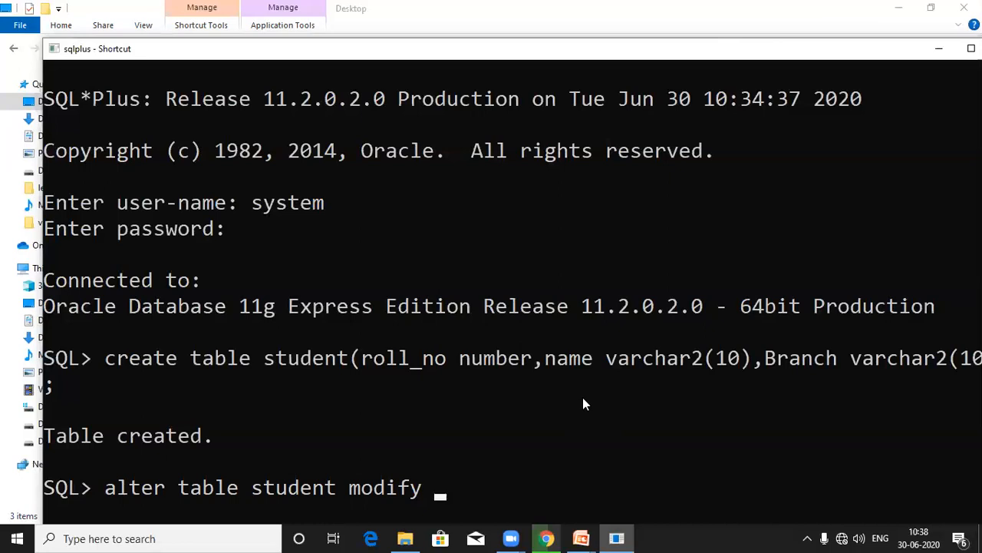
type("branch ")
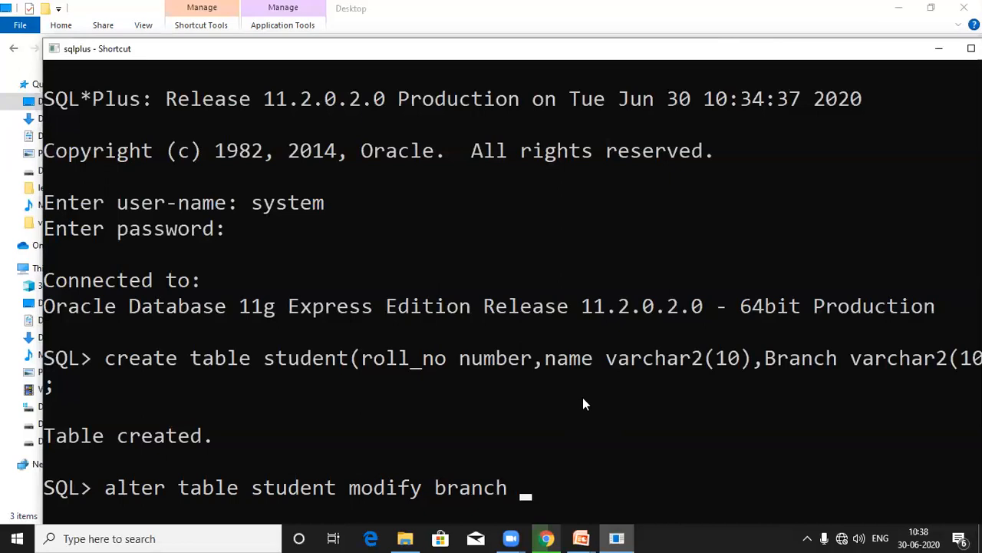
type("varchar2")
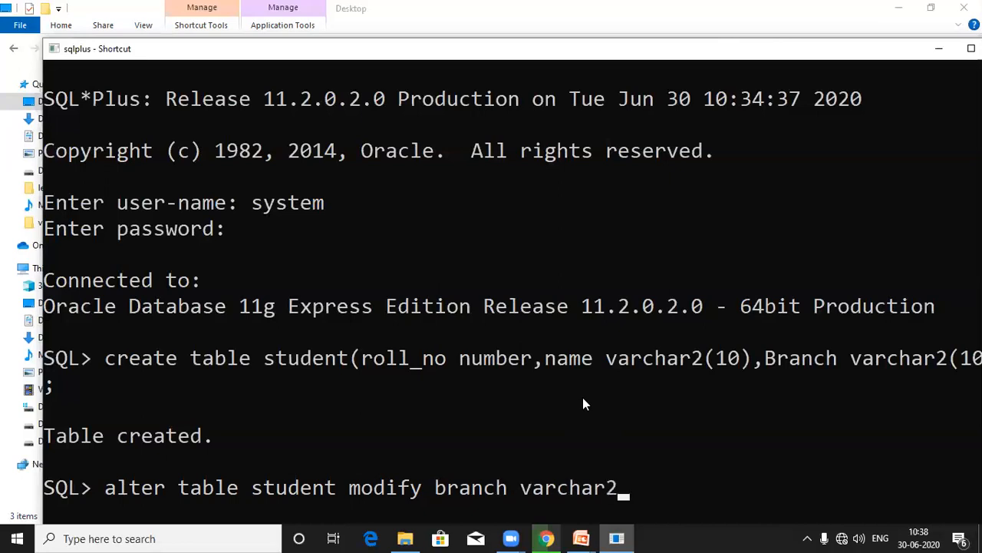
type("(15))")
key("BackSpace")
type(";")
key("Return")
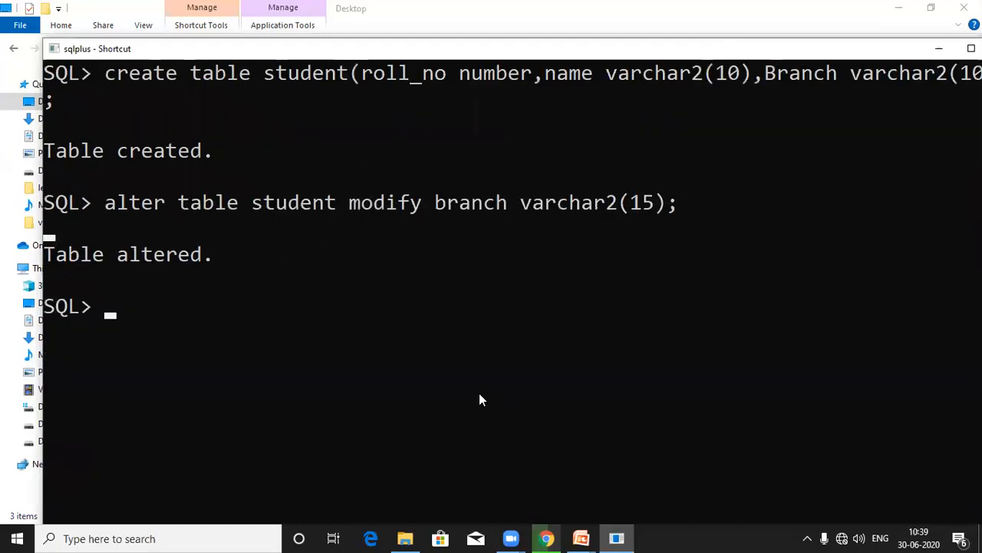
Step: Run 'desc student;' to confirm BRANCH is now VARCHAR2(15)
scroll(479, 393, "up", 1)
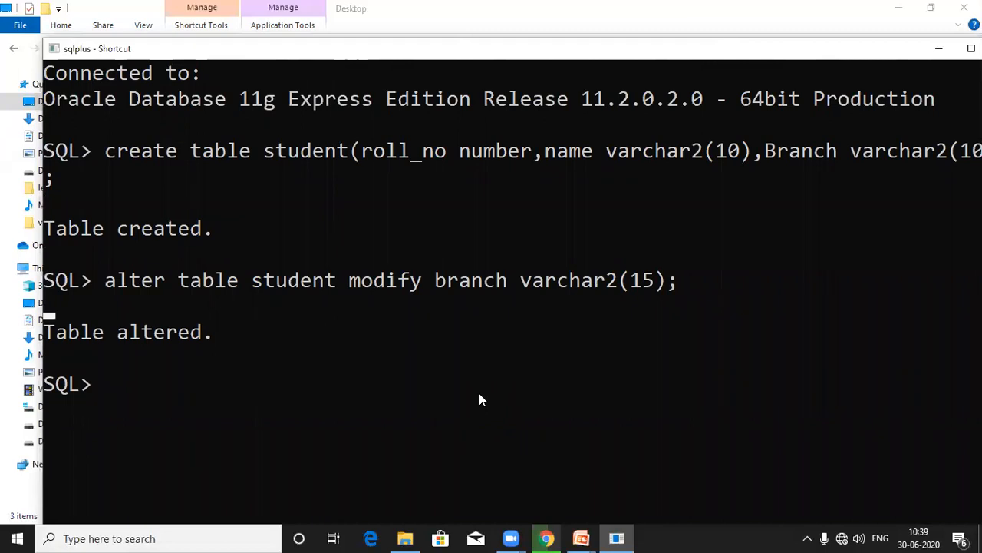
type("desc")
type("S")
key("BackSpace")
type("student;")
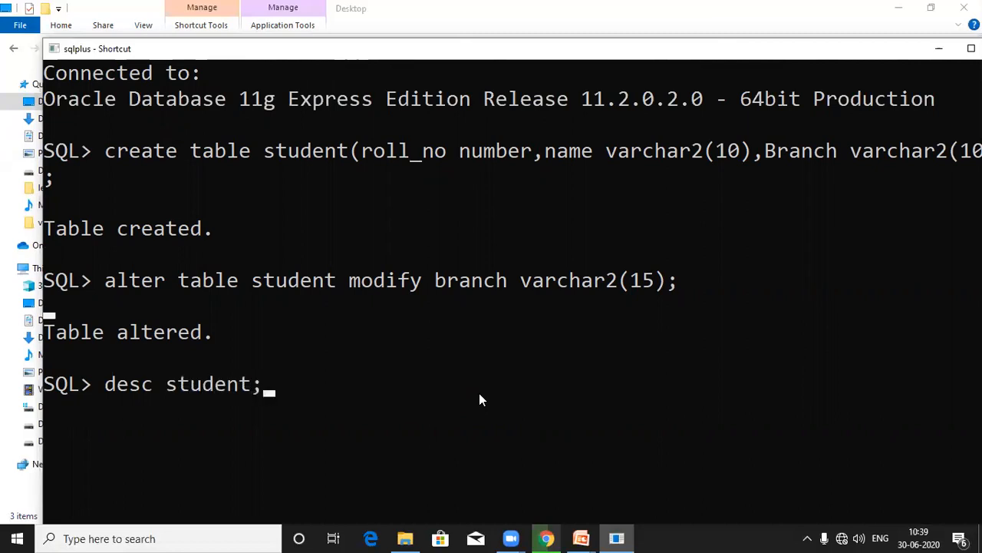
key("Return")
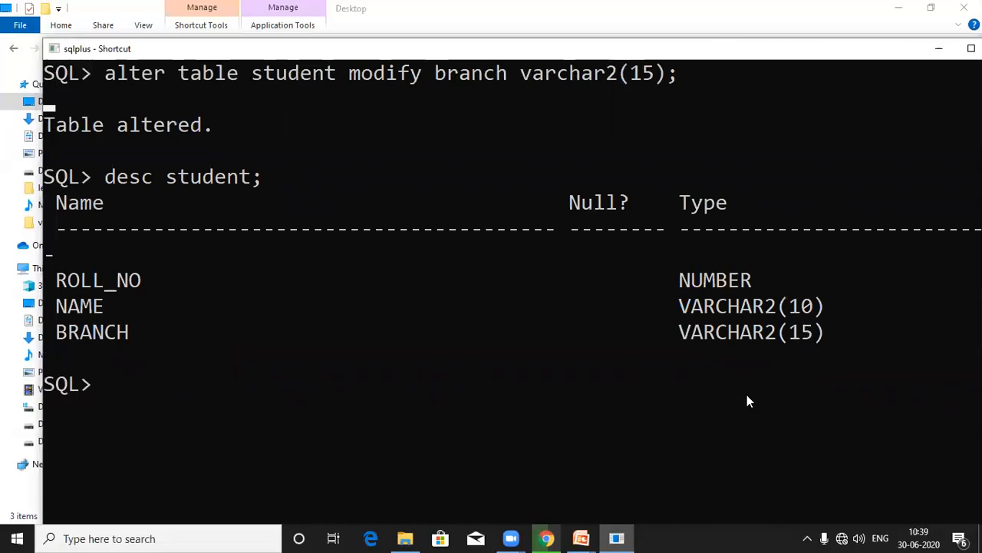
scroll(590, 370, "up", 3)
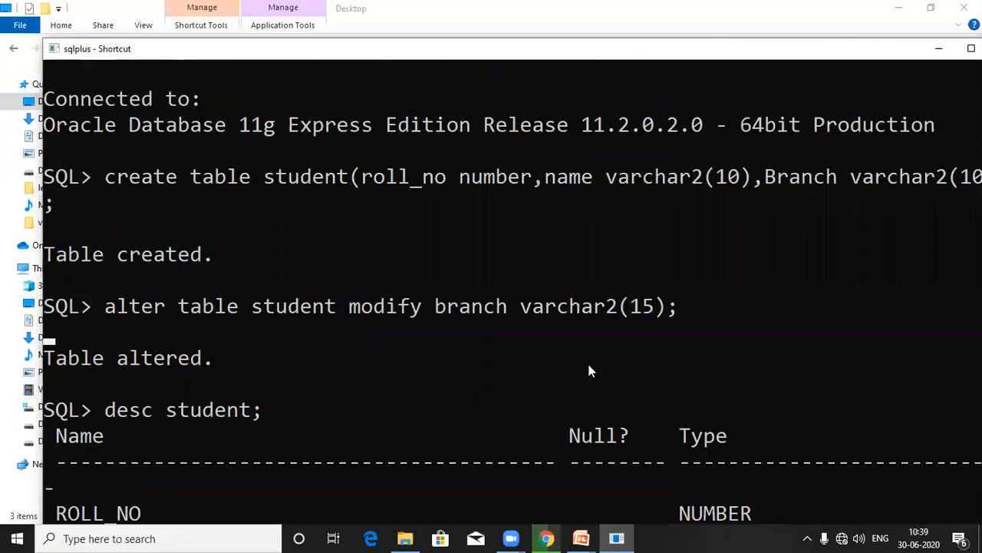
scroll(590, 370, "down", 3)
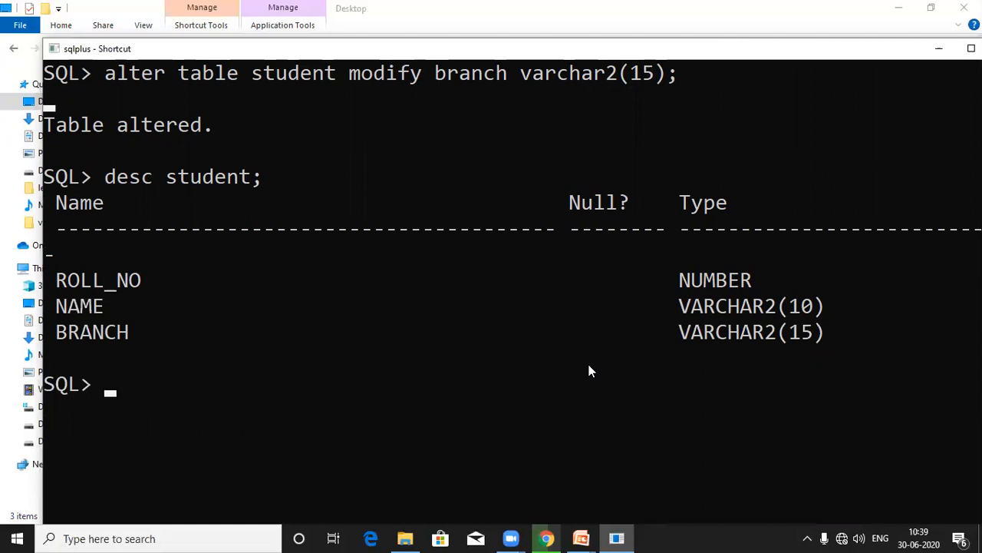
Step: Return to the PowerPoint slide show and advance to the Thank You slide
left_click(581, 538)
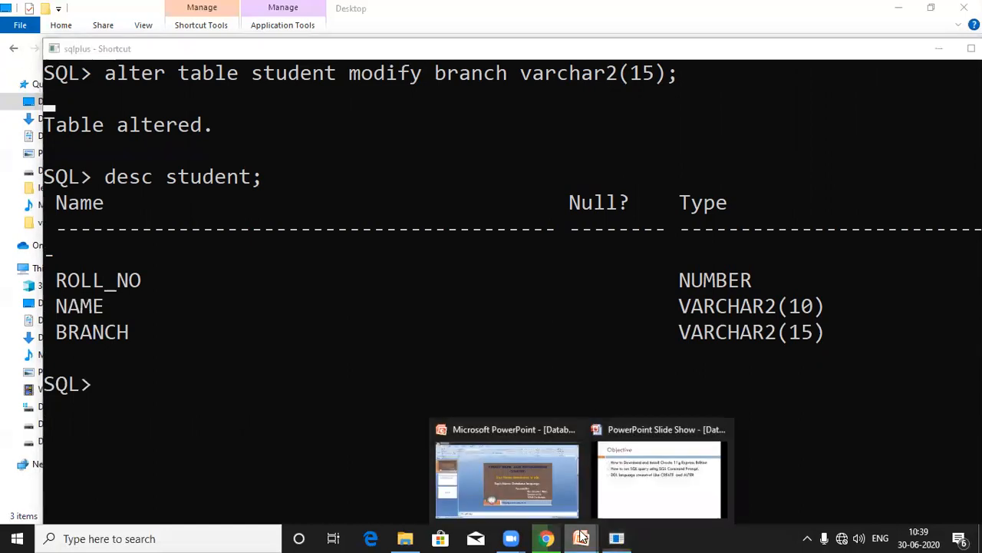
left_click(653, 469)
left_click(654, 469)
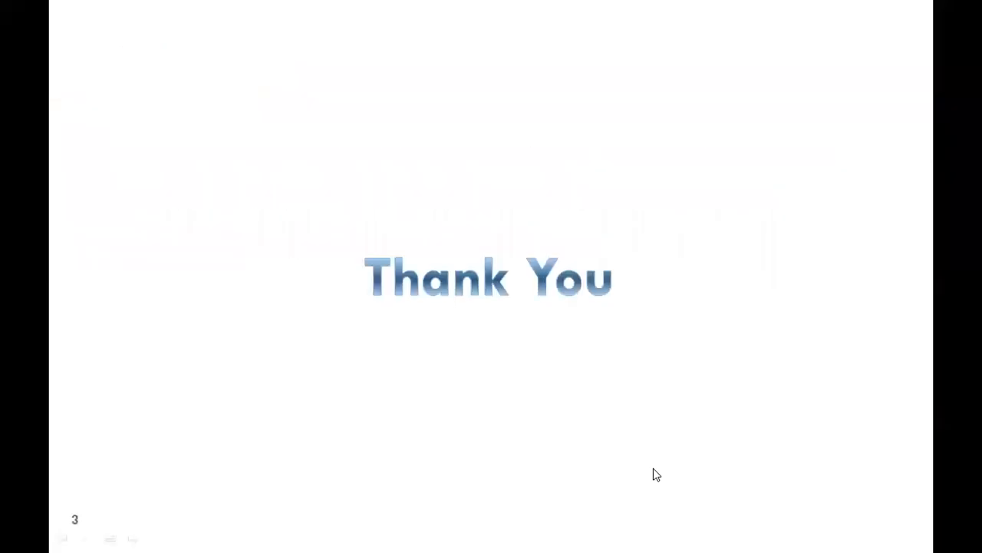